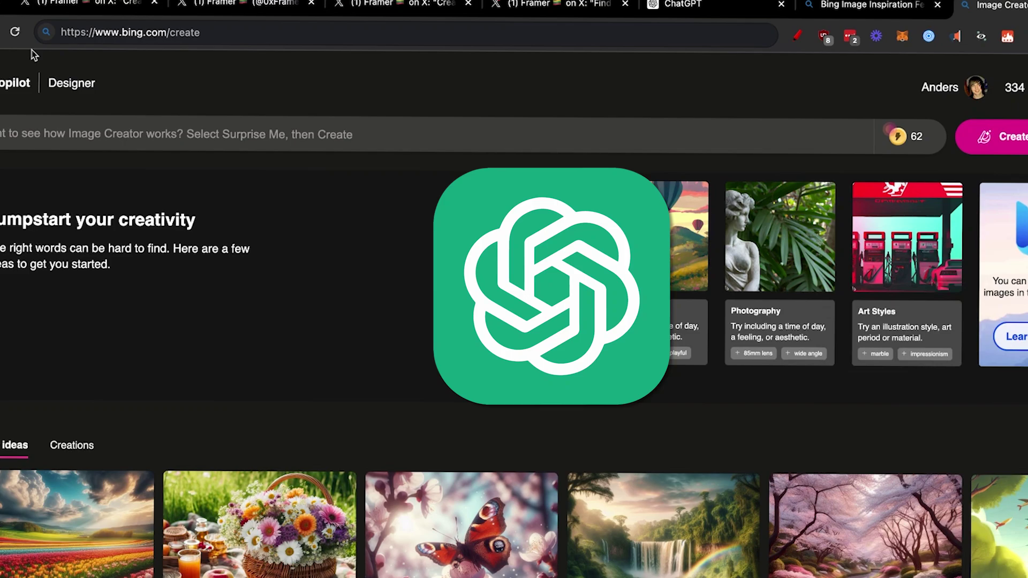
pyautogui.scroll(-2, 344, 395)
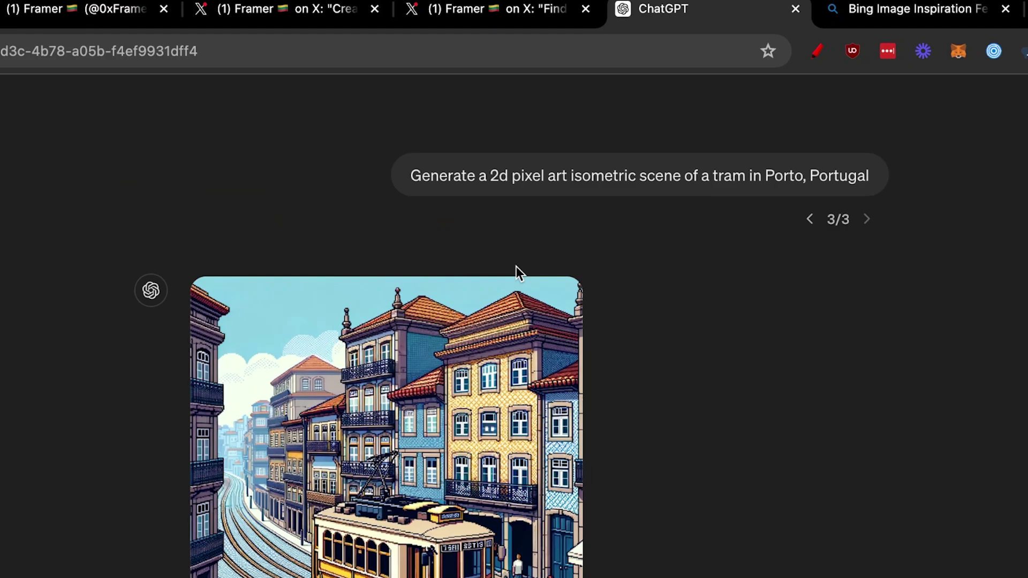
pyautogui.click(508, 177)
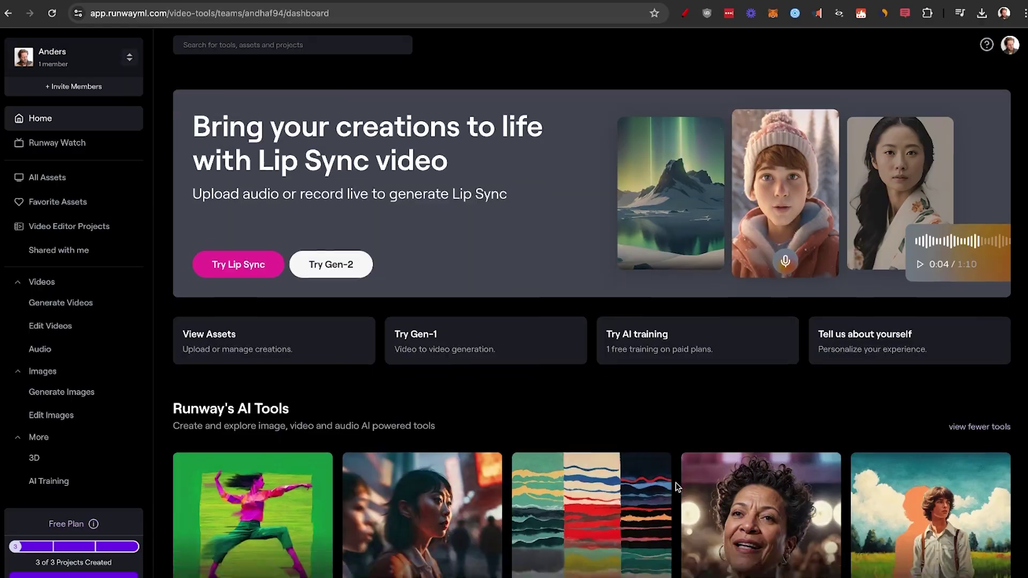
# Open Runway's Erase and Replace tool and upload the isometric pixel-art tram image into it.
pyautogui.scroll(-5, 675, 486)
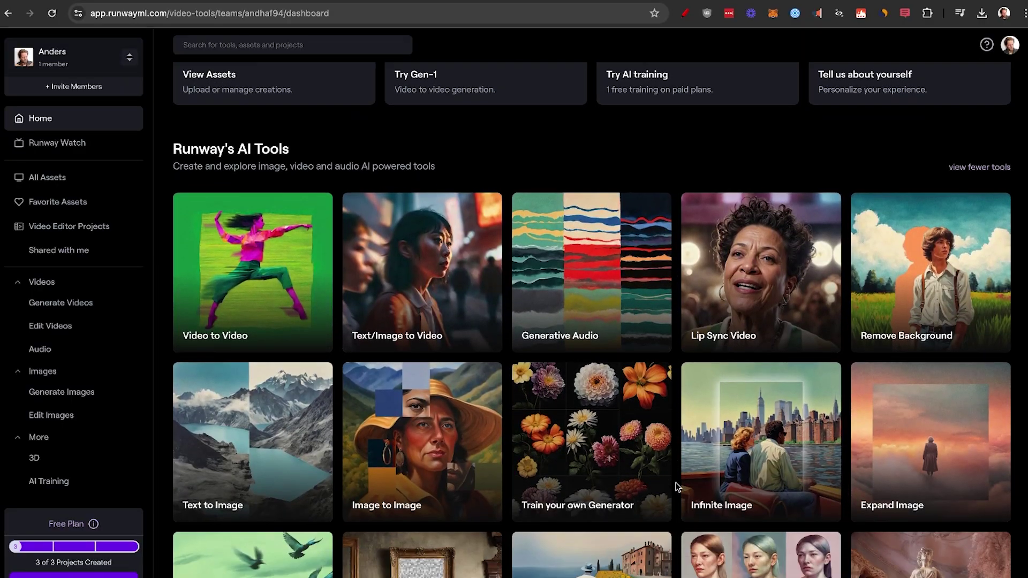
pyautogui.scroll(-2, 676, 483)
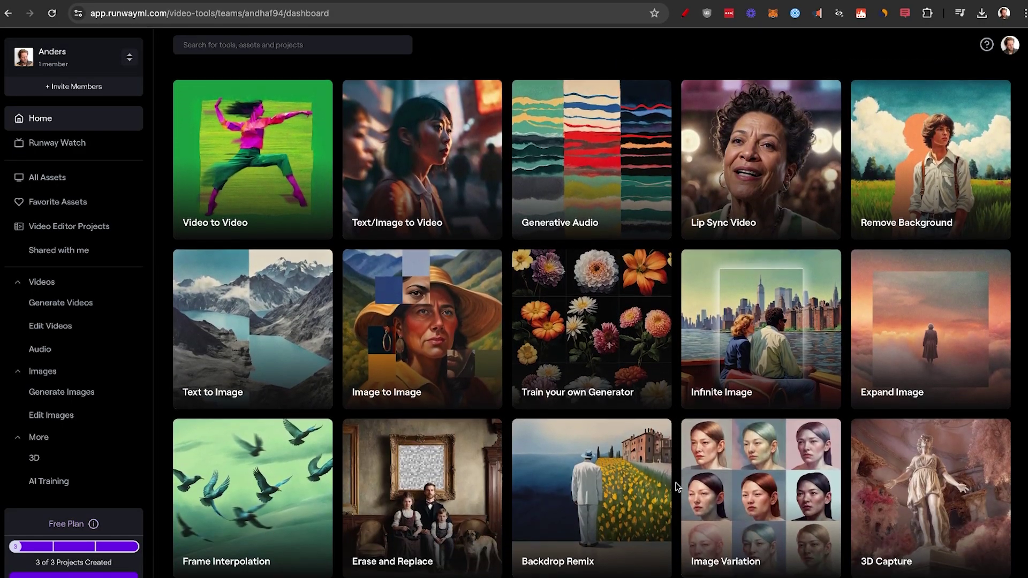
pyautogui.scroll(-2, 675, 483)
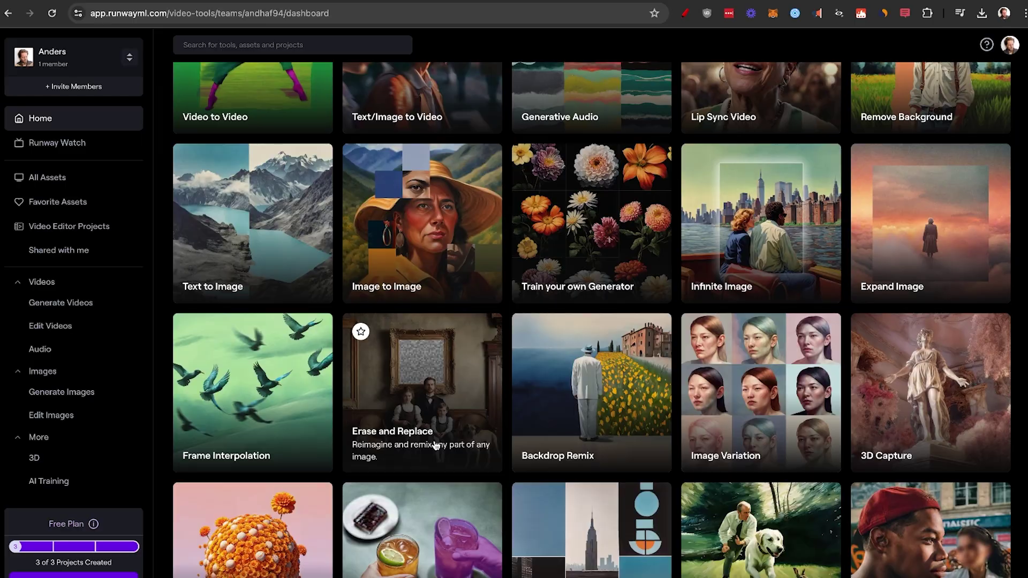
pyautogui.click(436, 445)
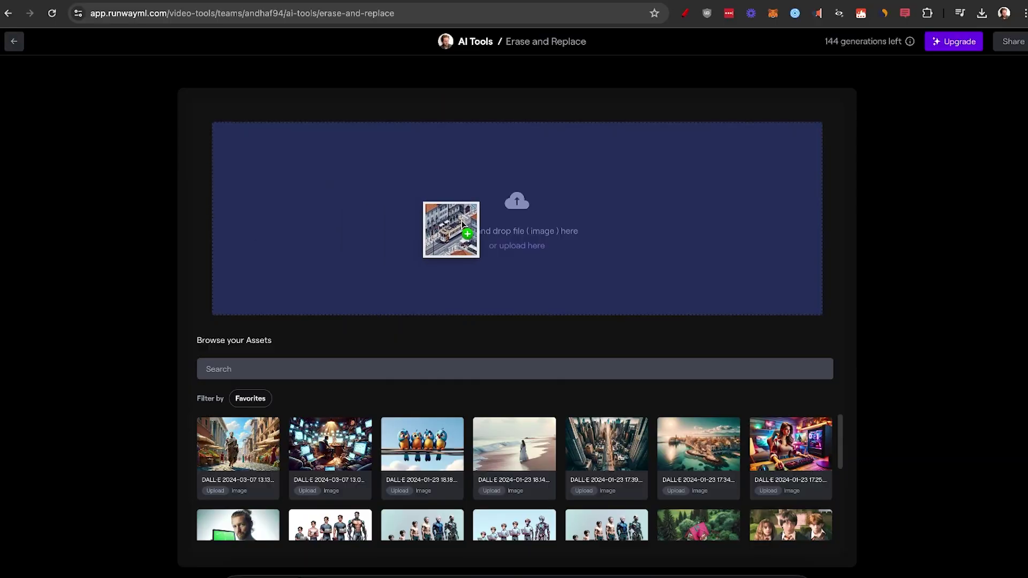
pyautogui.moveTo(461, 221); pyautogui.dragTo(458, 221)
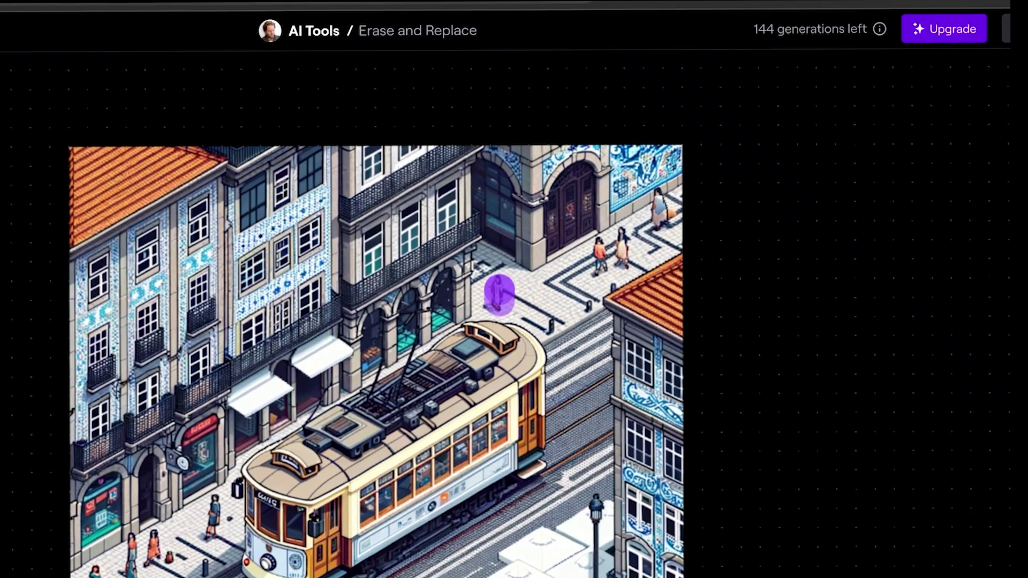
# Mask the pedestrians on the sidewalks around the tram with the eraser brush.
pyautogui.moveTo(597, 252)
pyautogui.mouseDown()
pyautogui.moveTo(598, 267)
pyautogui.moveTo(609, 259)
pyautogui.mouseUp()
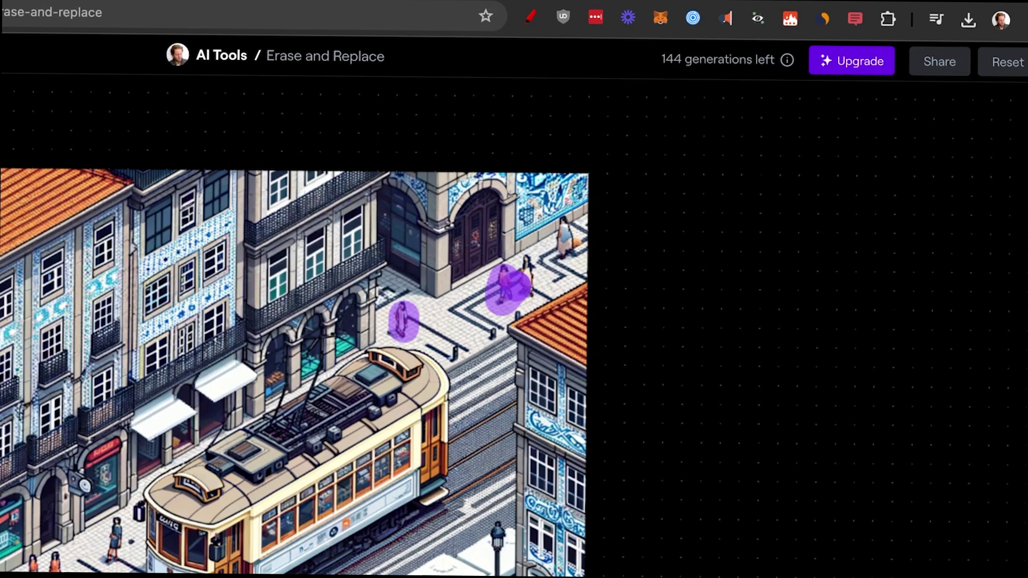
pyautogui.moveTo(513, 286)
pyautogui.mouseDown()
pyautogui.moveTo(529, 271)
pyautogui.moveTo(542, 279)
pyautogui.moveTo(546, 257)
pyautogui.moveTo(540, 270)
pyautogui.moveTo(549, 266)
pyautogui.mouseUp()
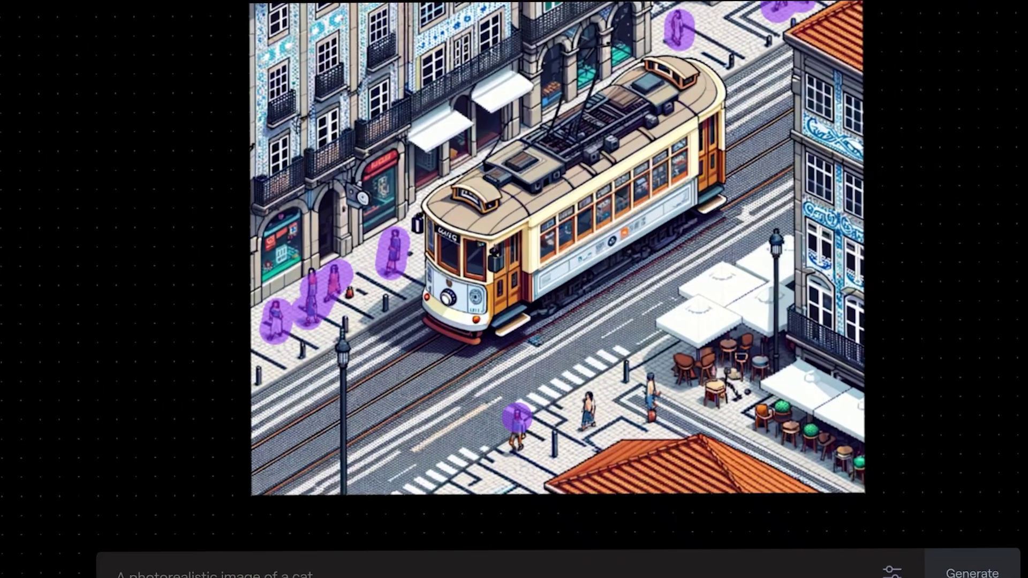
pyautogui.moveTo(517, 417); pyautogui.dragTo(517, 442)
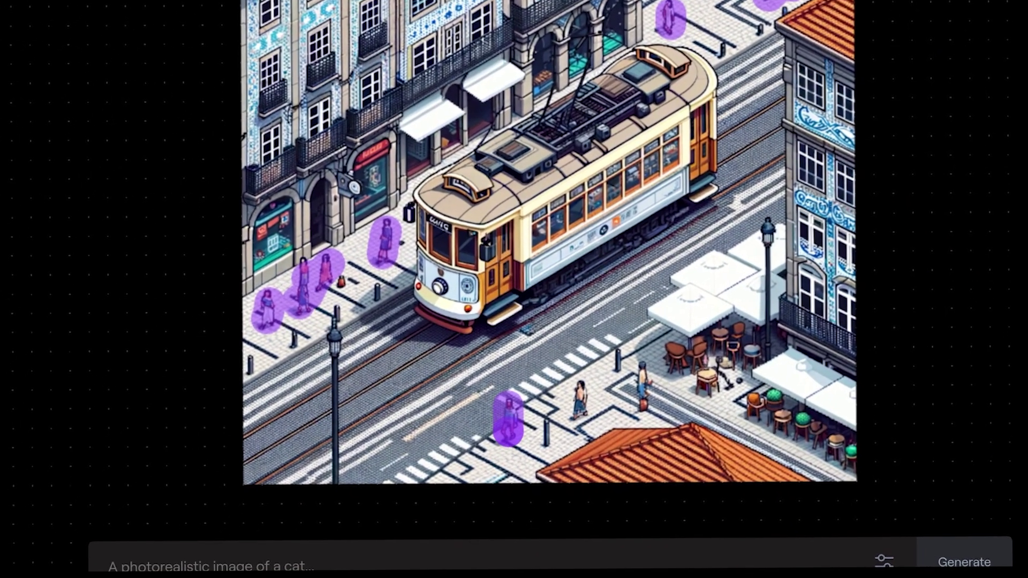
pyautogui.moveTo(580, 407); pyautogui.dragTo(579, 414)
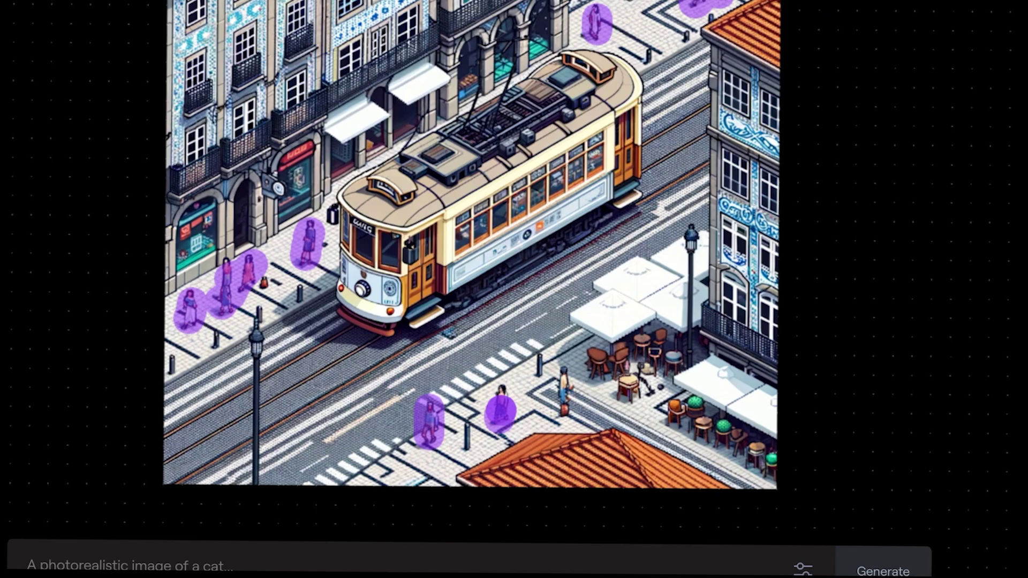
pyautogui.moveTo(500, 415); pyautogui.dragTo(505, 398)
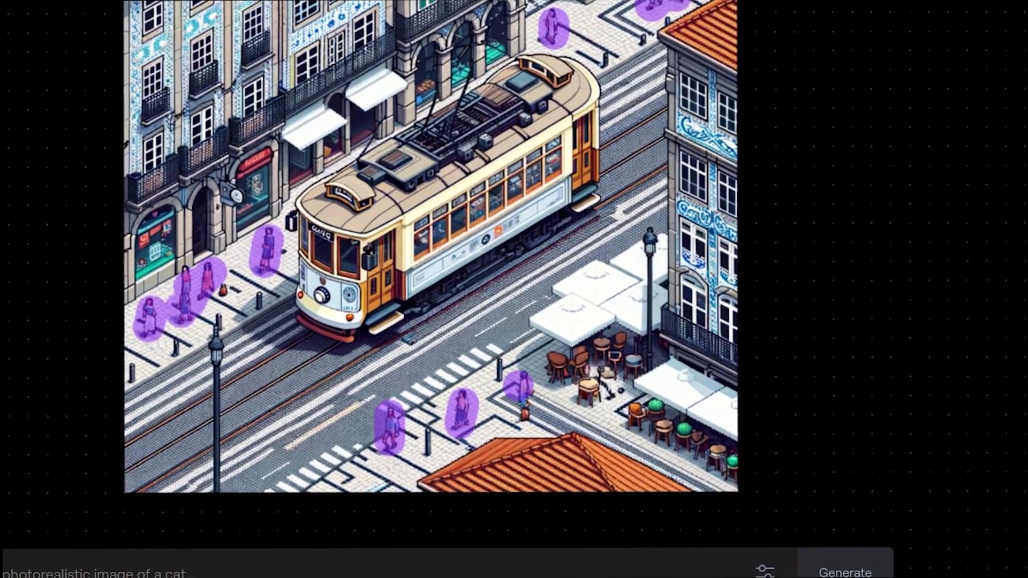
# Generate replacements for the masked pedestrians with the prompt "street", compare the four variations and accept the third.
pyautogui.click(315, 575)
pyautogui.write('eet')
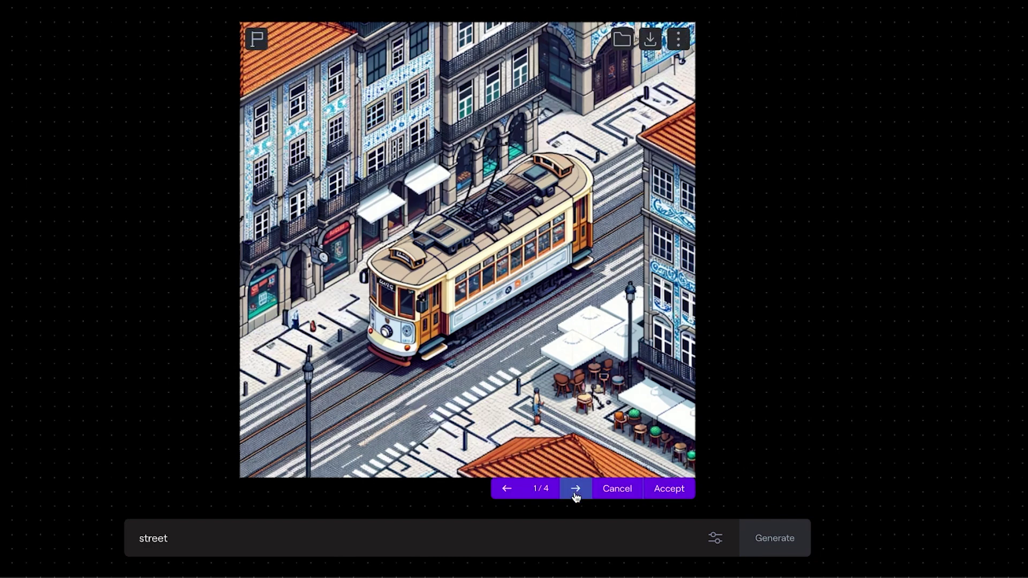
pyautogui.click(575, 489)
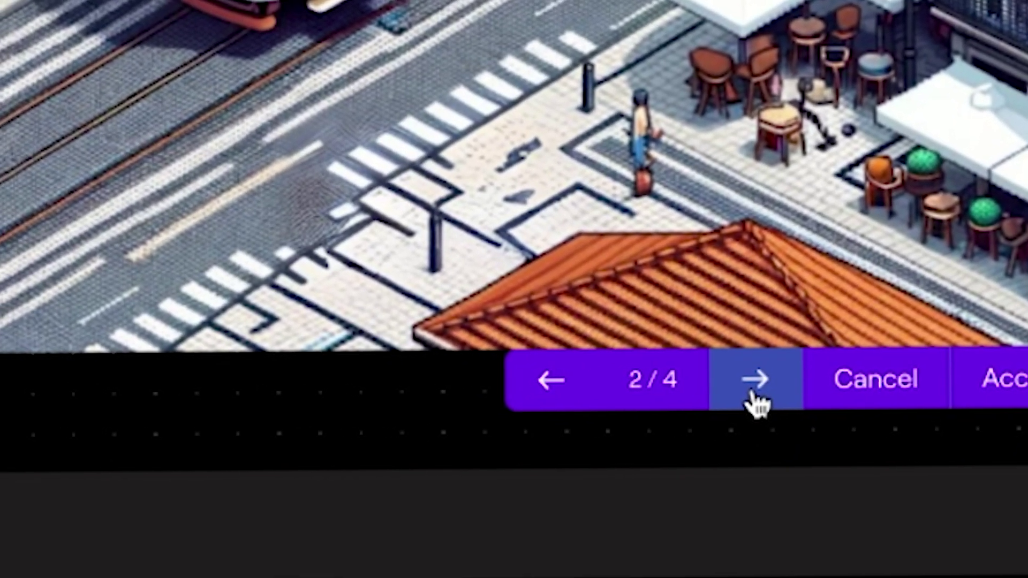
pyautogui.click(750, 402)
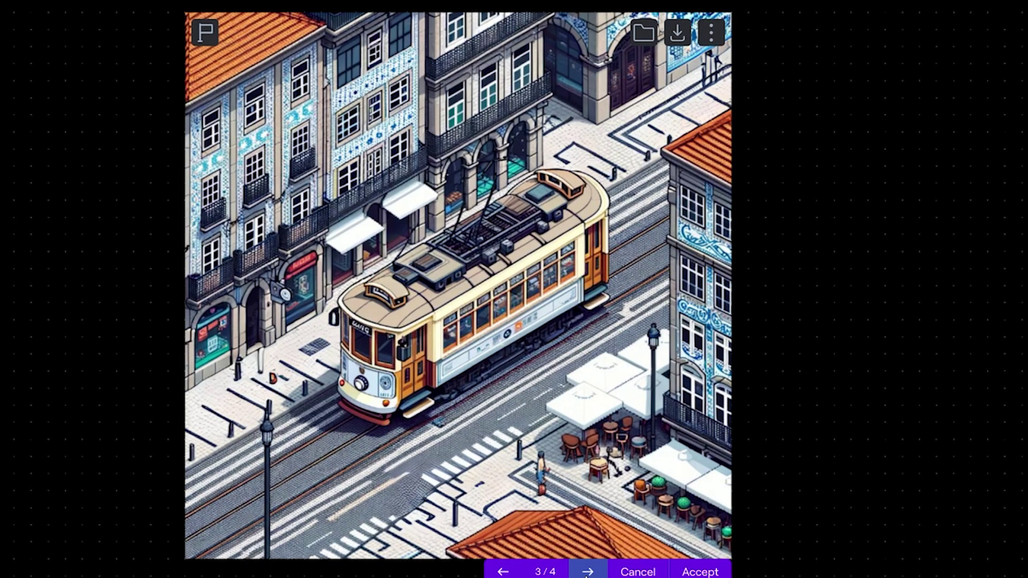
pyautogui.click(586, 572)
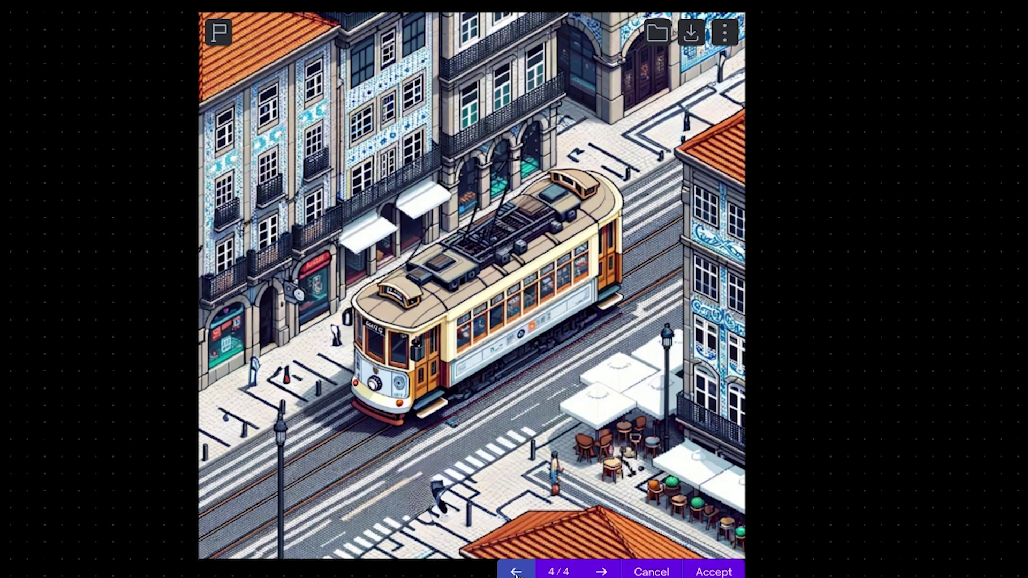
pyautogui.click(510, 573)
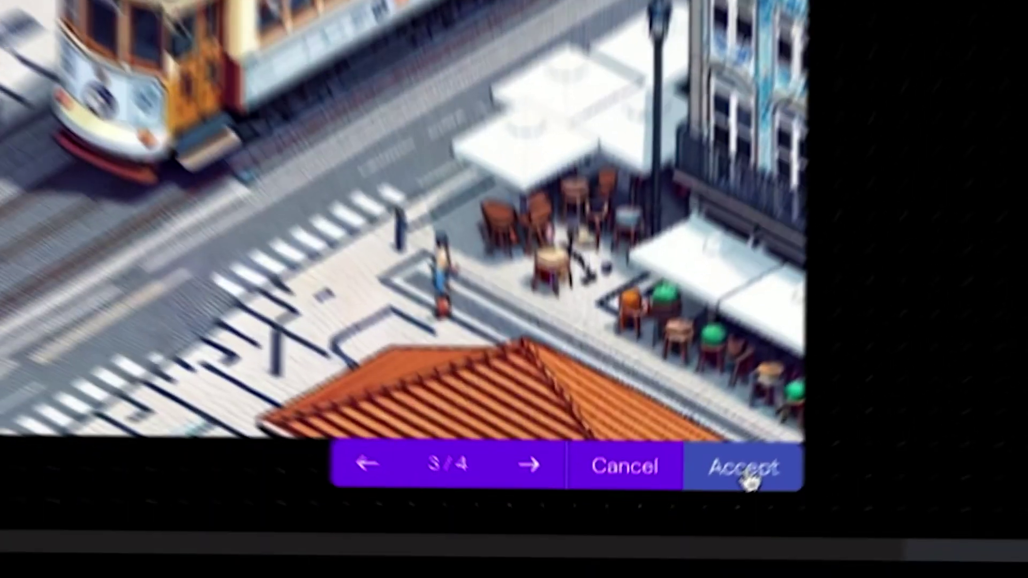
pyautogui.click(719, 572)
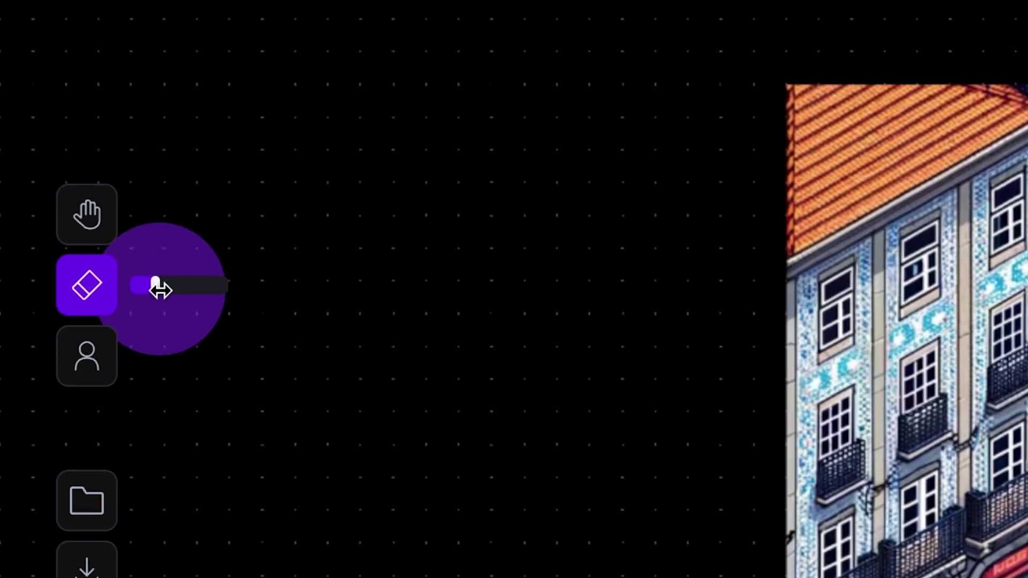
# Enlarge the eraser brush and mask the entire tram, from its front end to its rear and roof.
pyautogui.moveTo(160, 289); pyautogui.dragTo(169, 290)
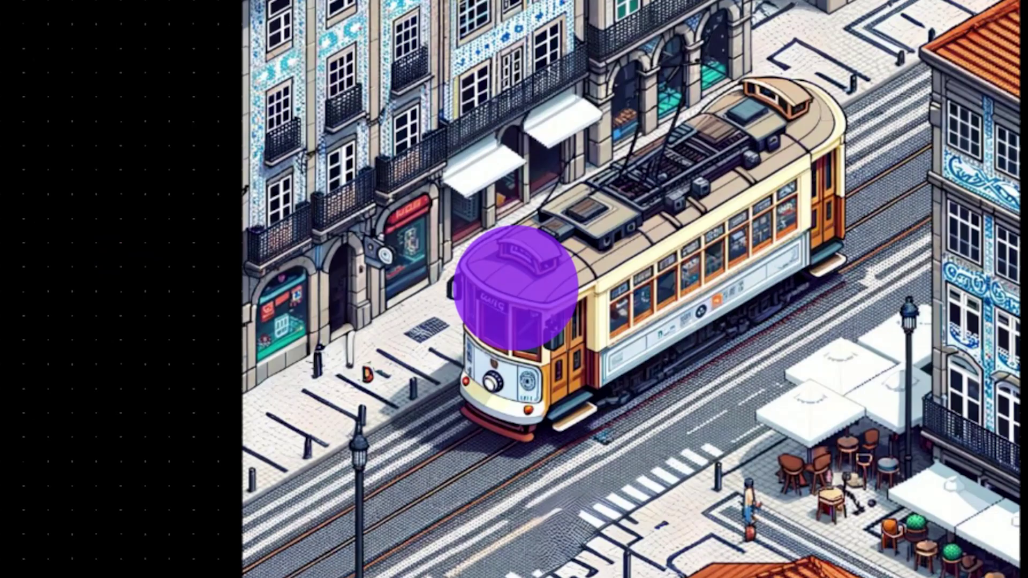
pyautogui.moveTo(517, 252)
pyautogui.mouseDown()
pyautogui.moveTo(509, 315)
pyautogui.moveTo(464, 338)
pyautogui.moveTo(466, 347)
pyautogui.mouseUp()
pyautogui.moveTo(517, 288)
pyautogui.mouseDown()
pyautogui.moveTo(583, 293)
pyautogui.moveTo(628, 282)
pyautogui.moveTo(720, 232)
pyautogui.moveTo(647, 210)
pyautogui.moveTo(678, 159)
pyautogui.moveTo(669, 95)
pyautogui.mouseUp()
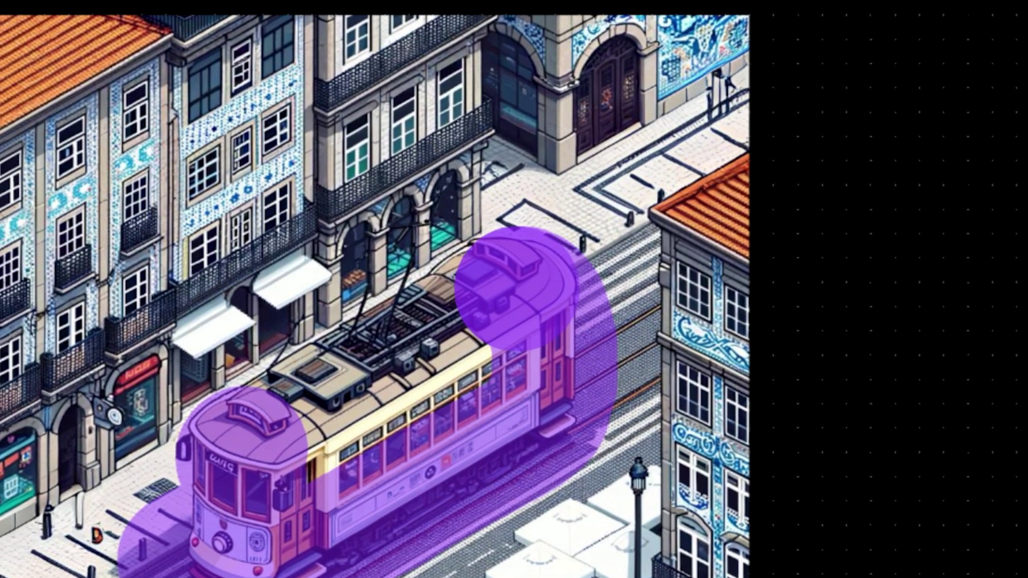
pyautogui.moveTo(517, 289)
pyautogui.mouseDown()
pyautogui.moveTo(480, 309)
pyautogui.moveTo(341, 459)
pyautogui.mouseUp()
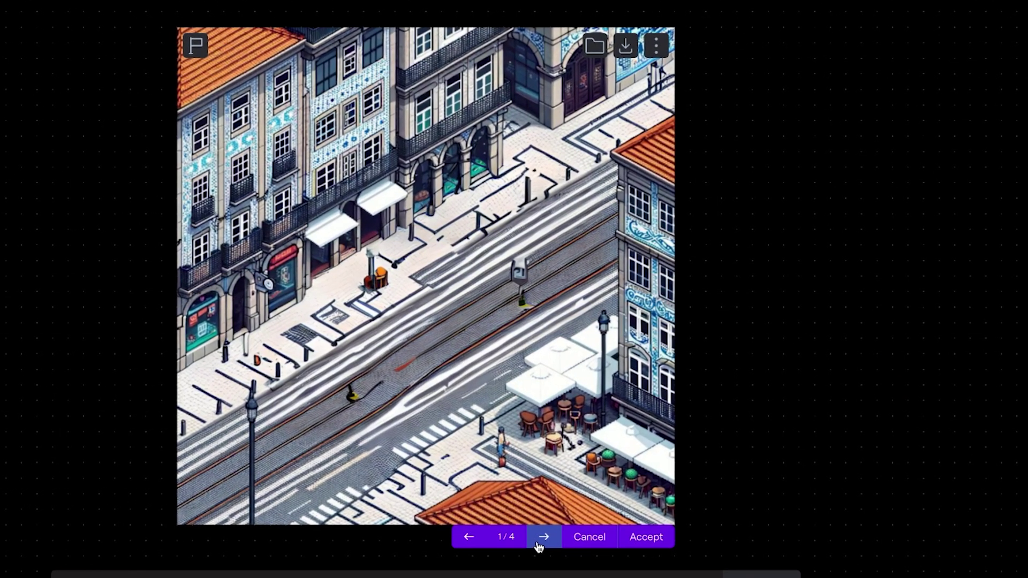
# Compare the four generated fills for the erased tram area and return to the first variation.
pyautogui.click(537, 543)
pyautogui.click(542, 551)
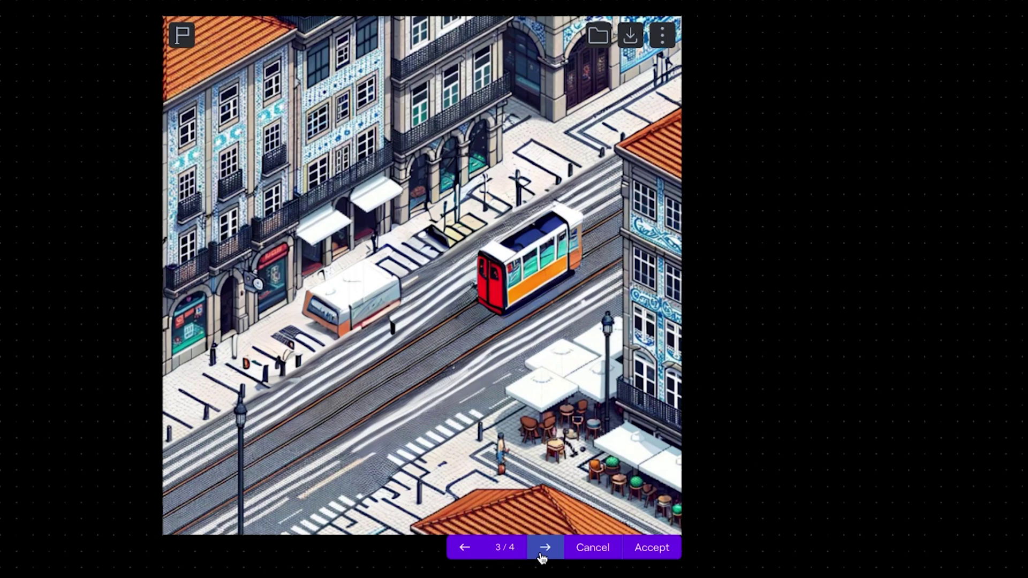
pyautogui.click(546, 560)
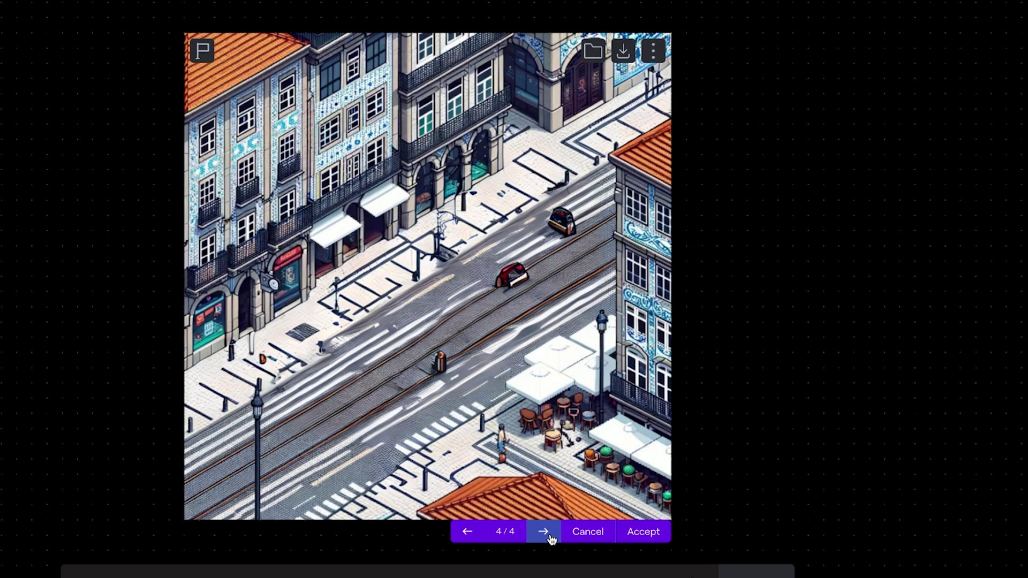
pyautogui.click(549, 536)
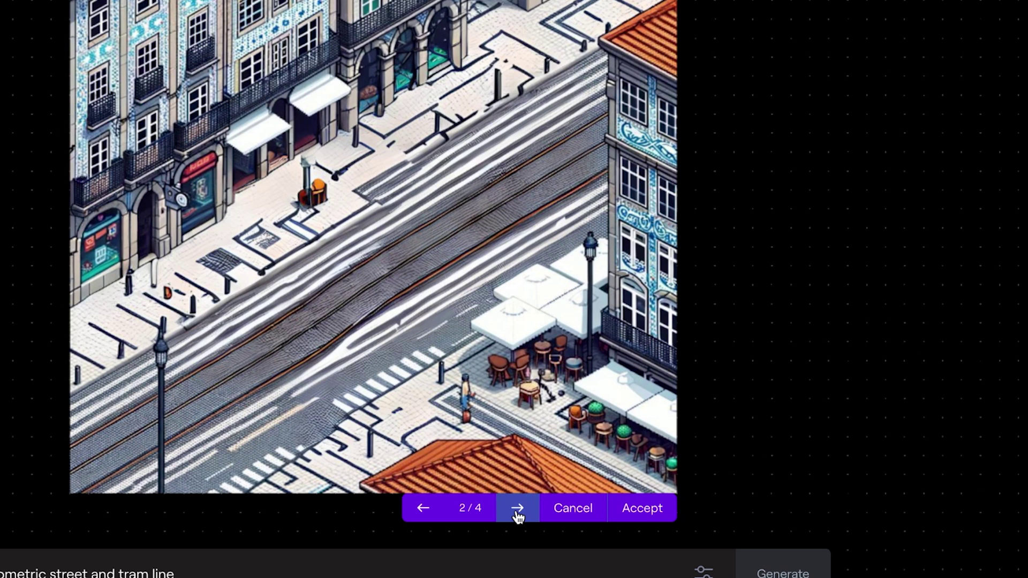
# Go through the variations generated from the "isometric street and tram line" prompt and accept the fourth.
pyautogui.click(517, 511)
pyautogui.click(517, 513)
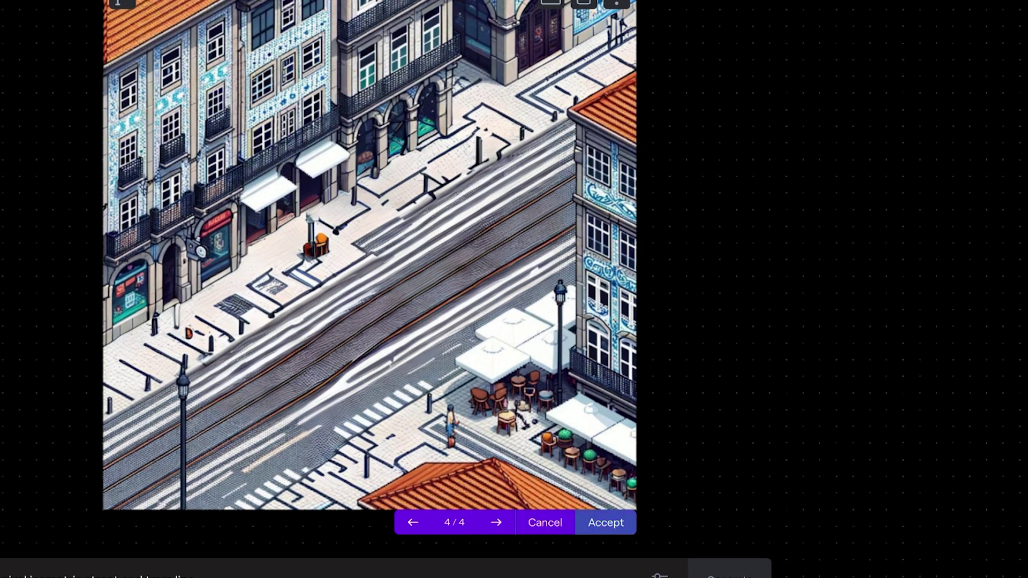
pyautogui.click(605, 522)
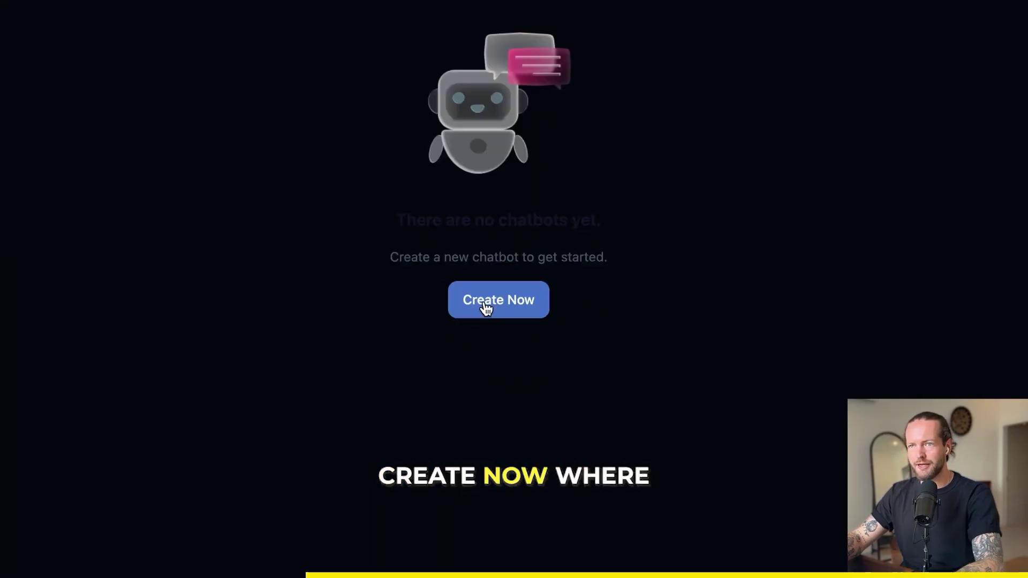
pyautogui.click(484, 305)
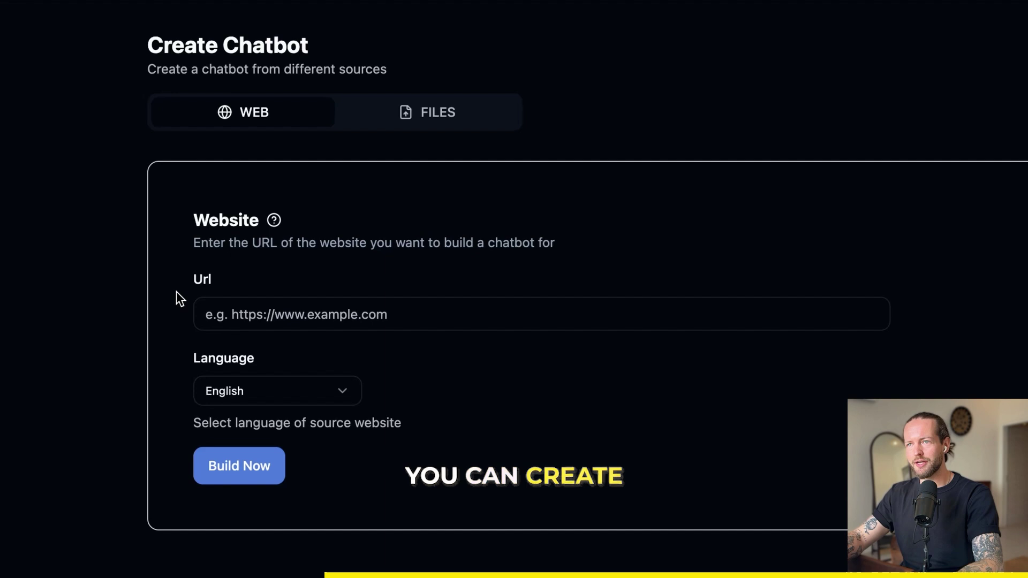
pyautogui.write('https://roofnest.com/')
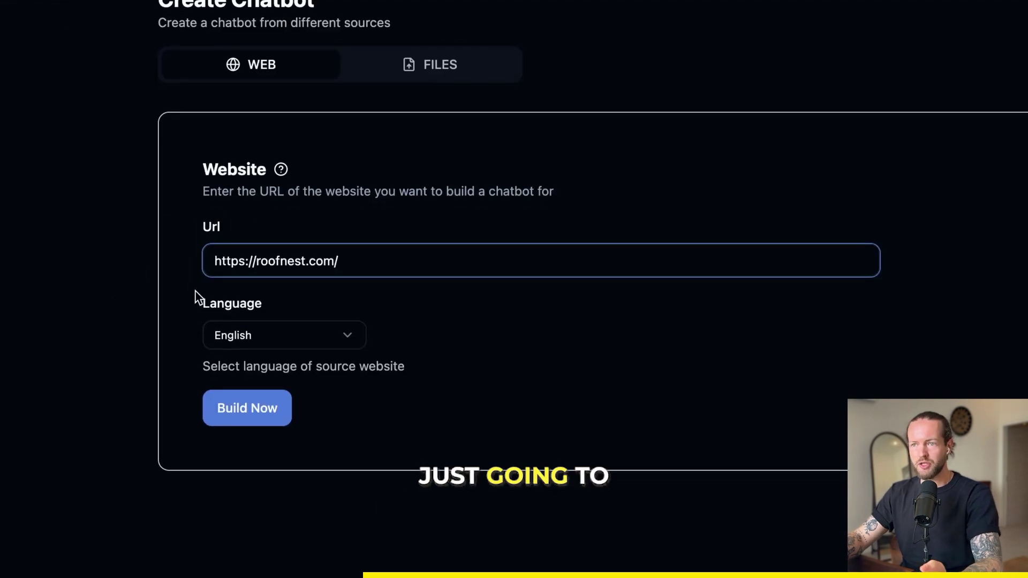
pyautogui.scroll(-2, 114, 355)
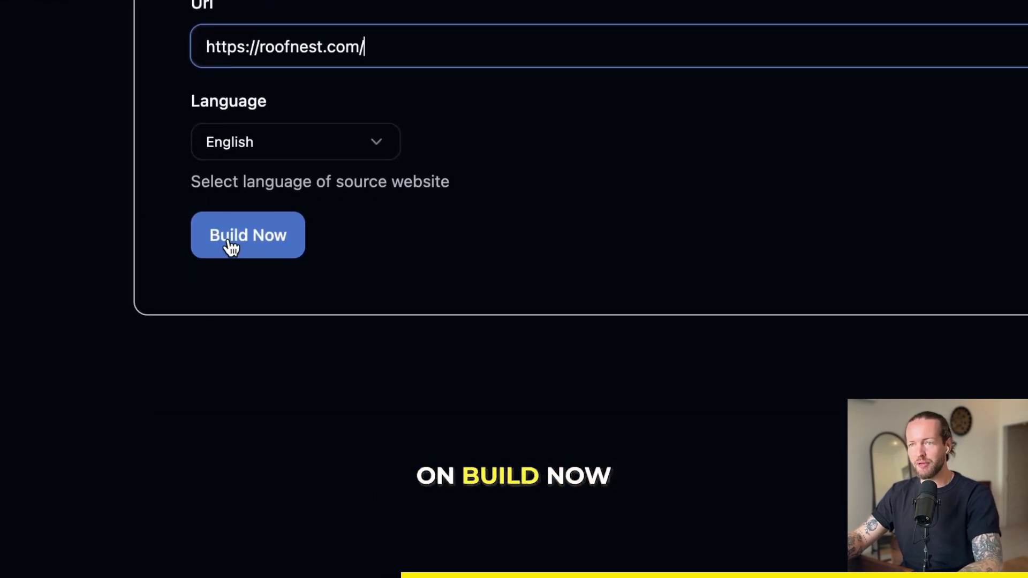
pyautogui.click(231, 276)
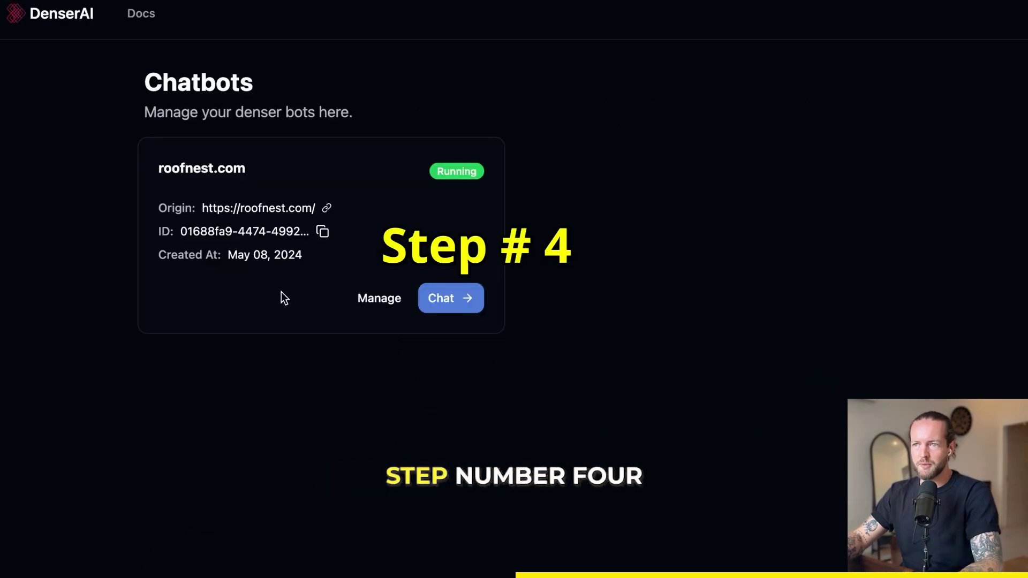
# Ask the roofnest.com chatbot "what's this website about?" and "what's the best roofnest?", then open the article linked in its answer.
pyautogui.click(443, 328)
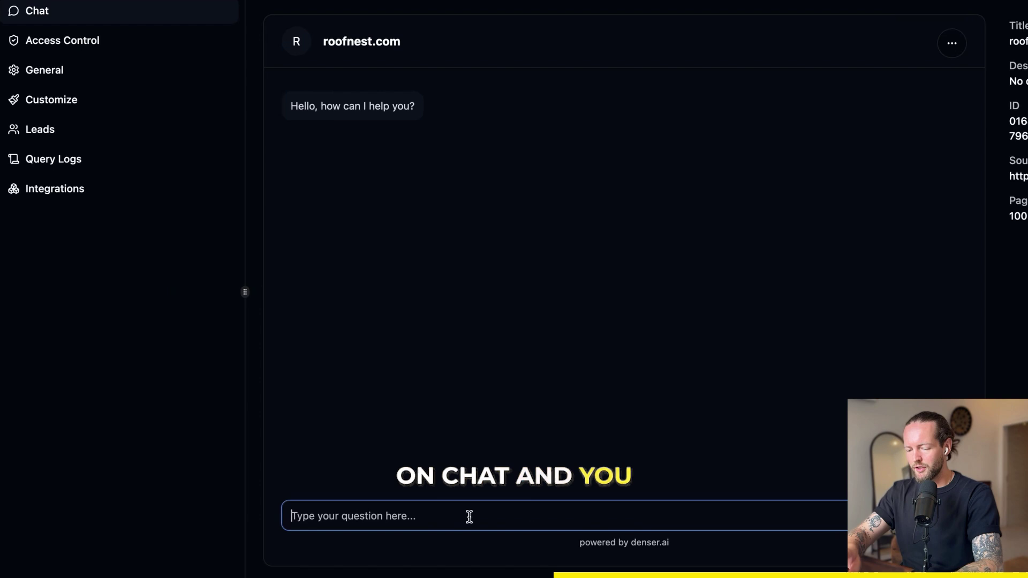
pyautogui.write("what's this website about?")
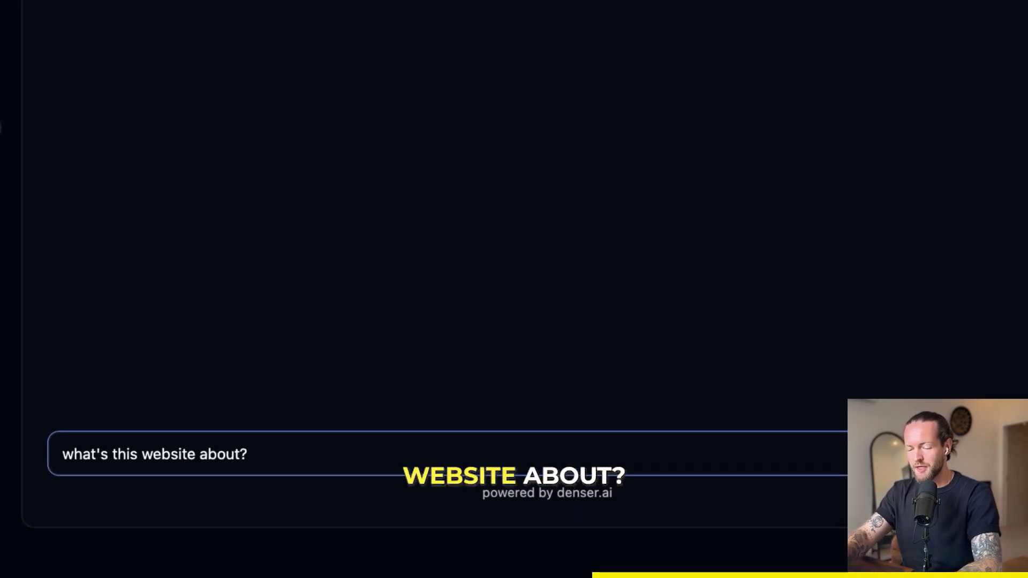
pyautogui.press('Return')
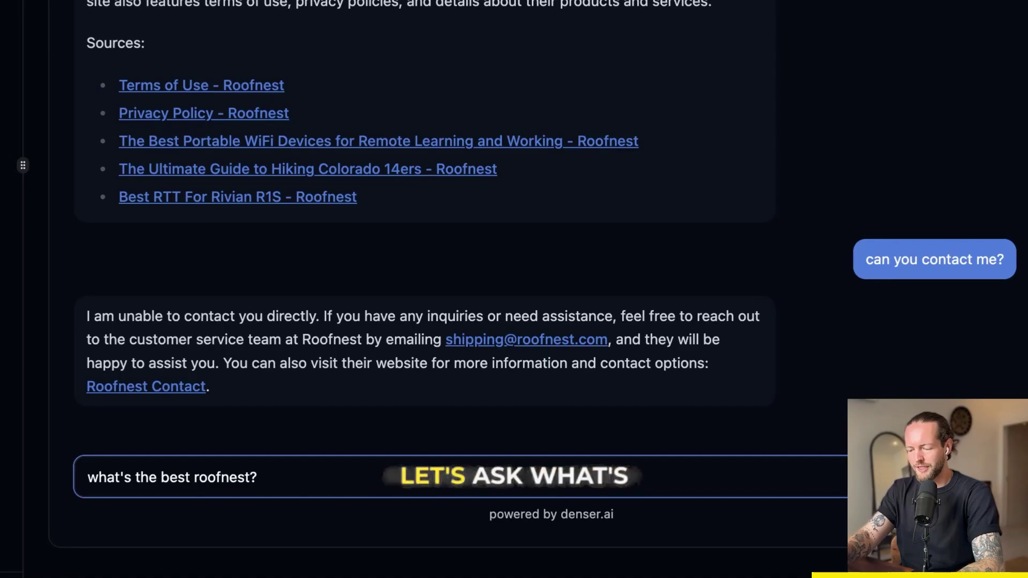
pyautogui.press('Return')
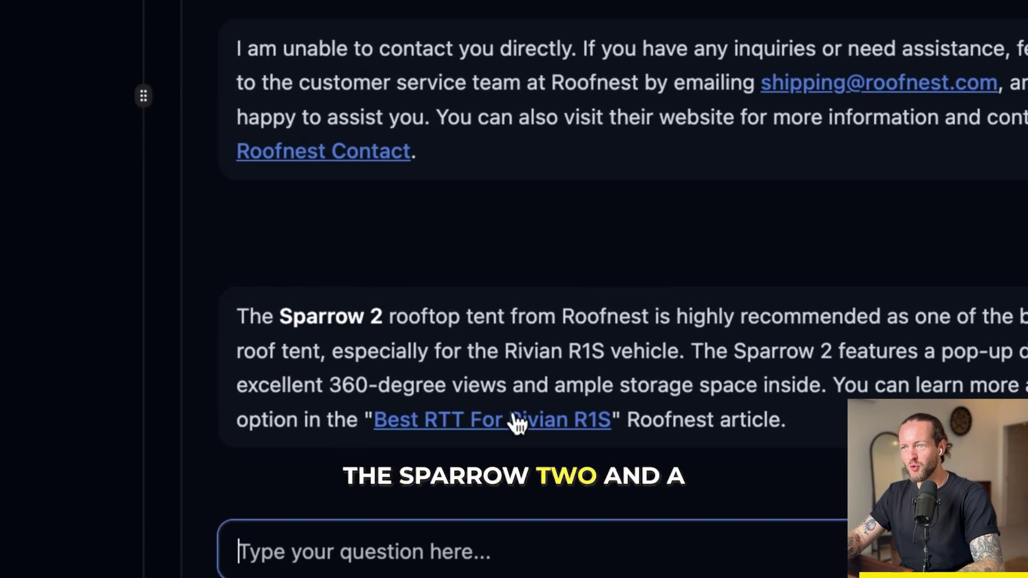
pyautogui.click(637, 406)
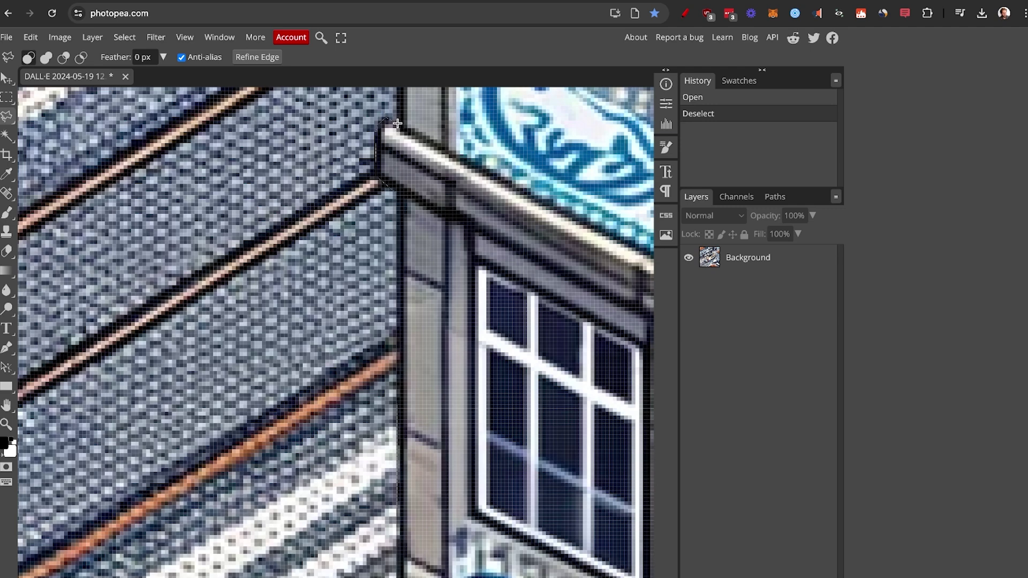
# Trace the tiled building's street-side wall edge up to and around the corner of its orange roof with the polygonal lasso.
pyautogui.scroll(5, 399, 204)
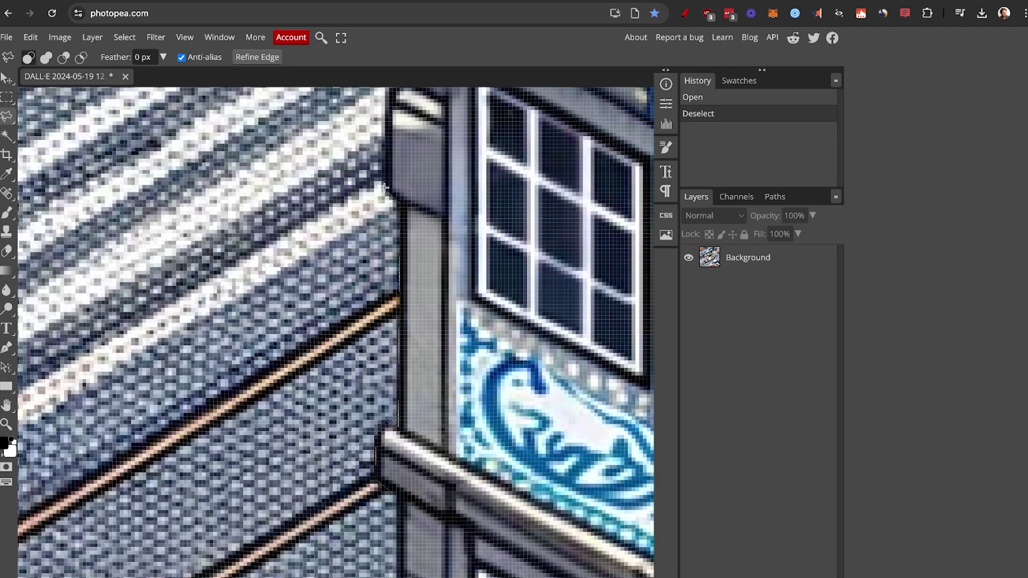
pyautogui.scroll(3, 385, 184)
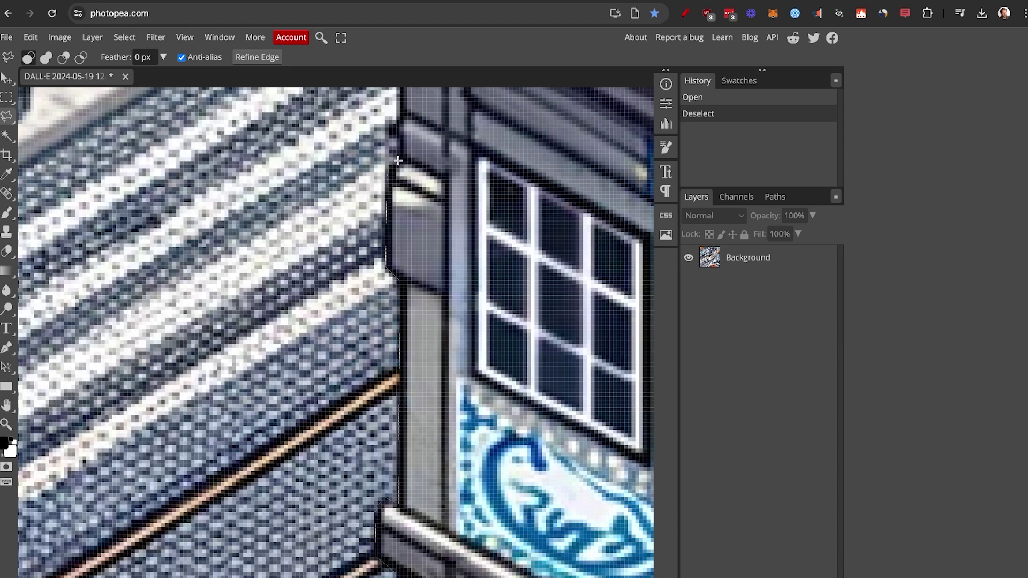
pyautogui.scroll(8, 398, 160)
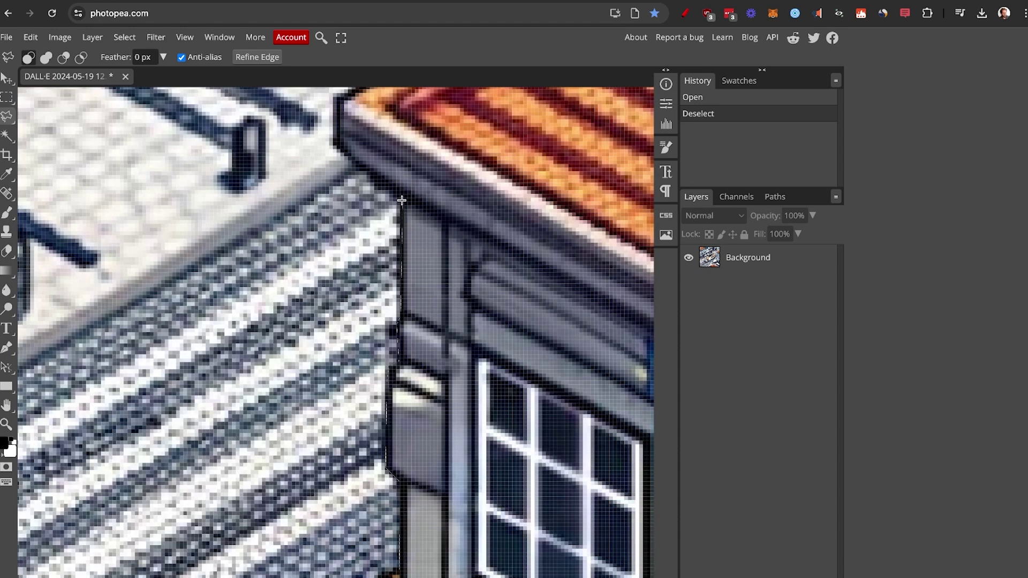
pyautogui.click(402, 200)
pyautogui.click(336, 149)
pyautogui.click(338, 101)
# Continue the lasso along the building's roof edge and outside the canvas edge, and close the selection around the building.
pyautogui.scroll(9, 337, 101)
pyautogui.hscroll(3, 337, 100)
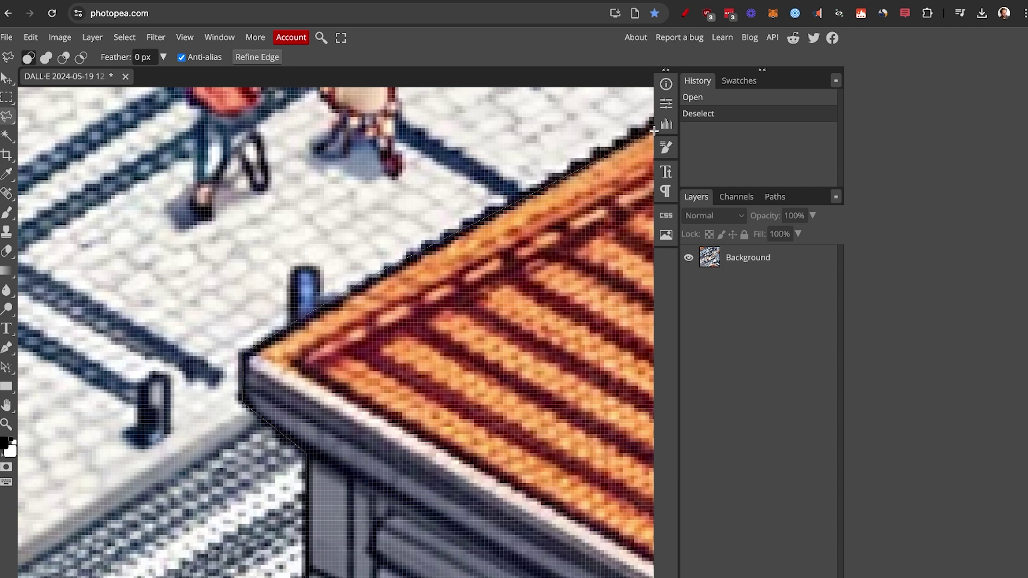
pyautogui.hscroll(1, 654, 131)
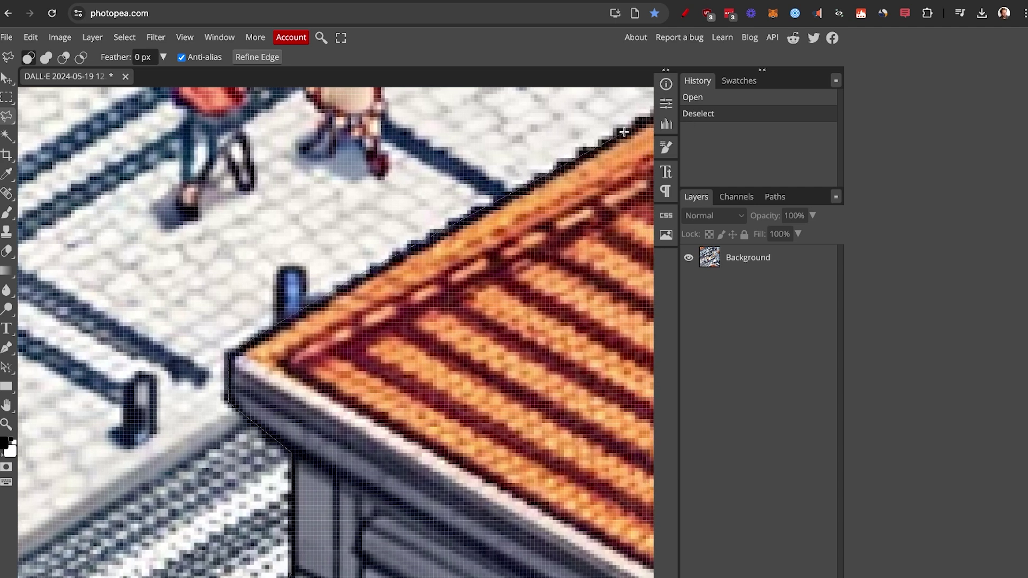
pyautogui.hscroll(5, 636, 124)
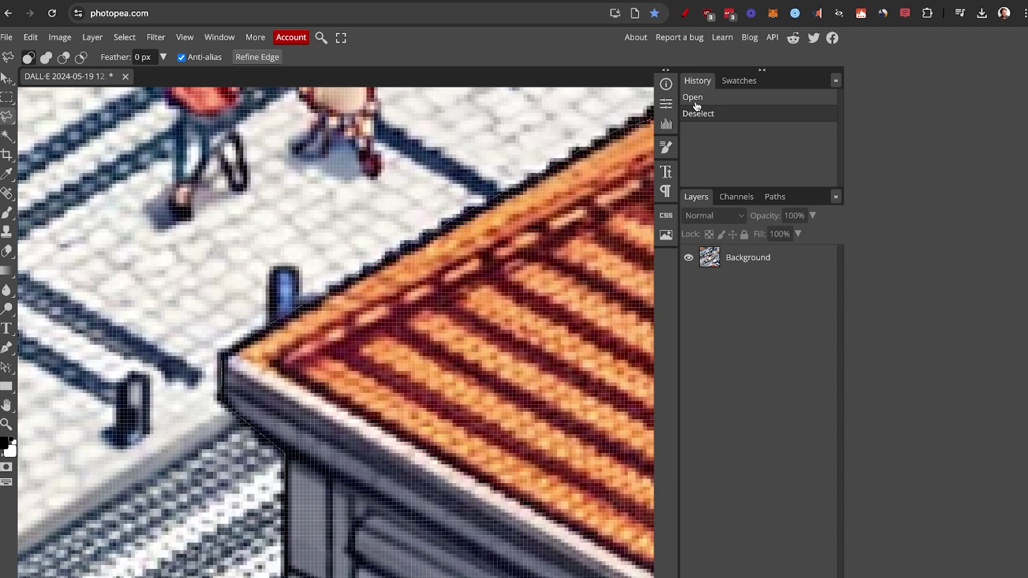
pyautogui.scroll(3, 602, 140)
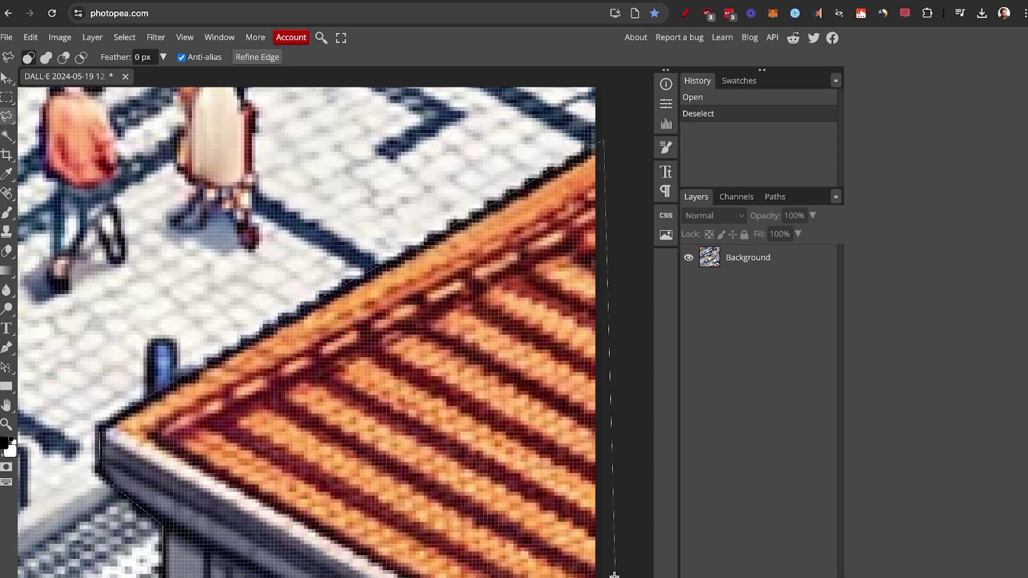
pyautogui.scroll(-5, 614, 488)
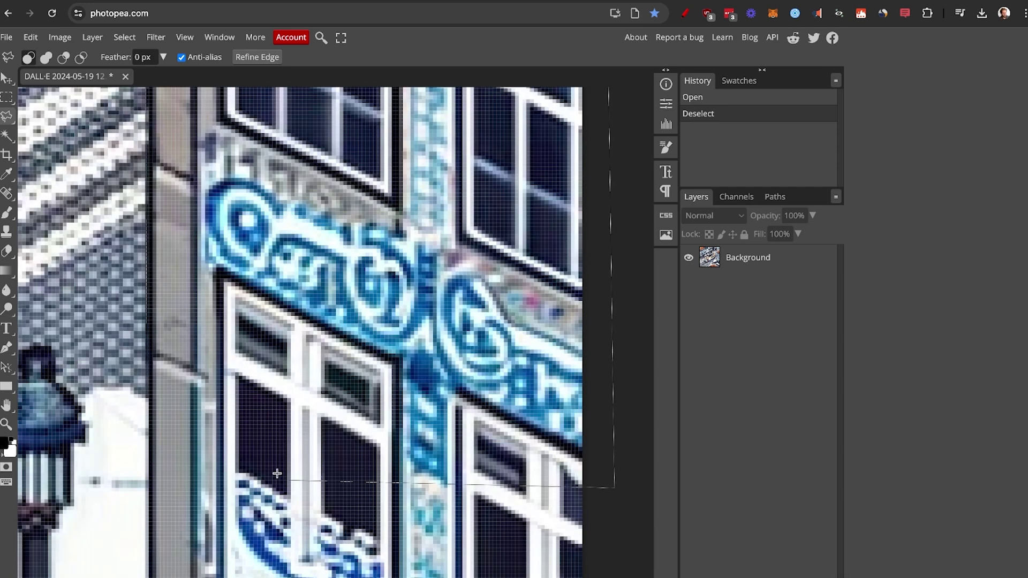
pyautogui.click(146, 397)
# Copy the selected building from the Background layer to a new layer.
pyautogui.press('z')
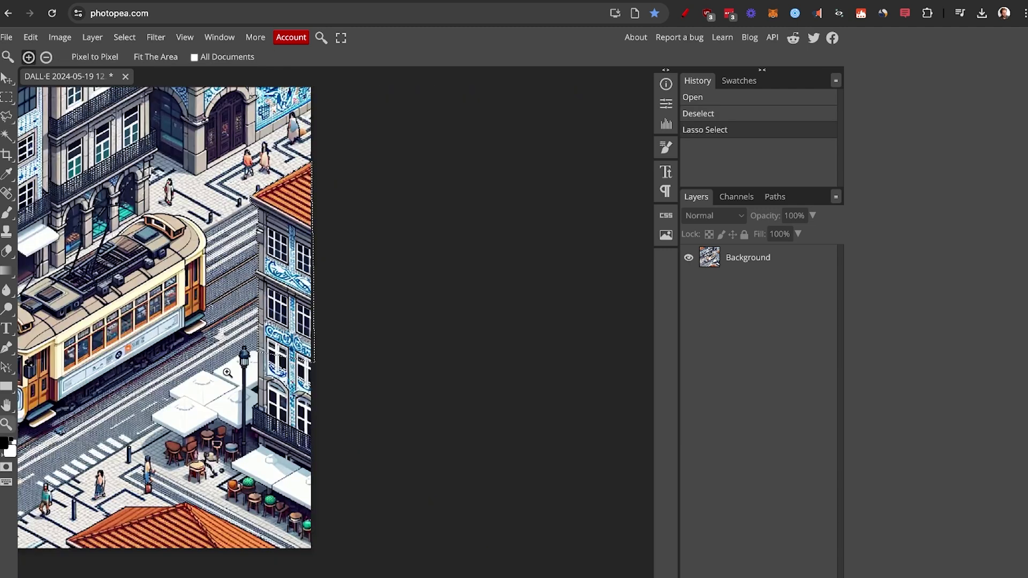
pyautogui.scroll(2, 229, 370)
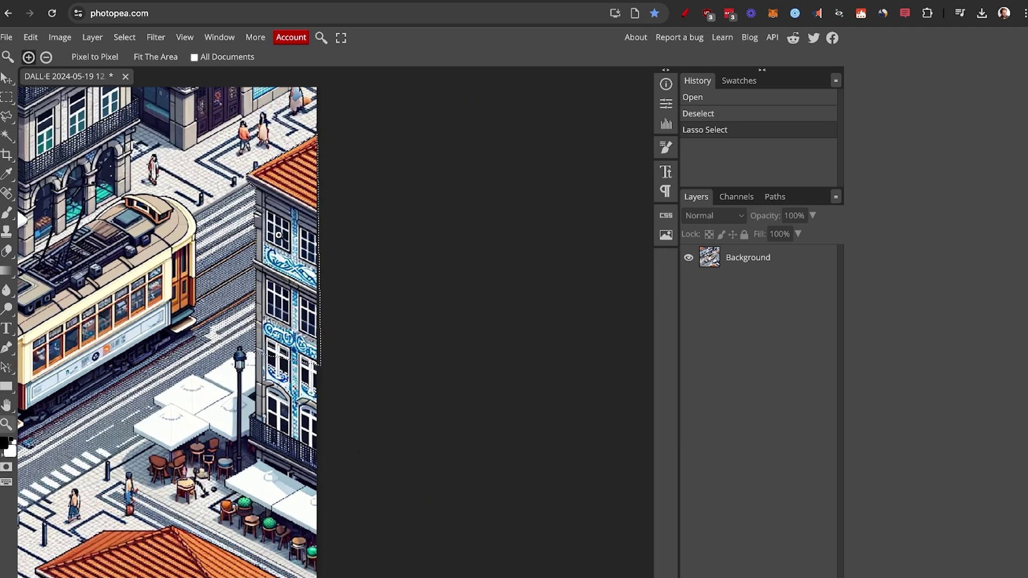
pyautogui.moveTo(278, 235); pyautogui.dragTo(326, 299)
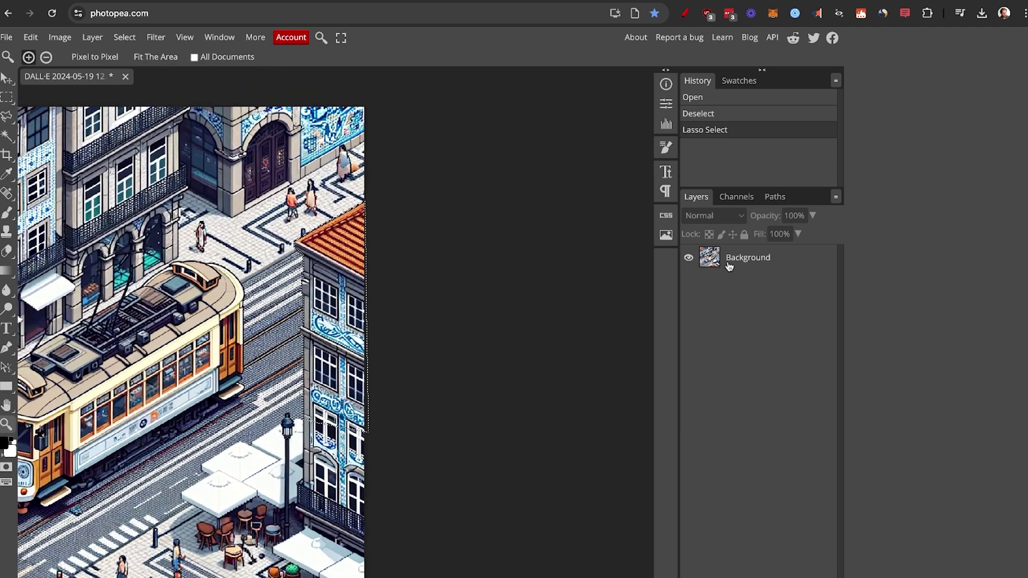
pyautogui.click(765, 263)
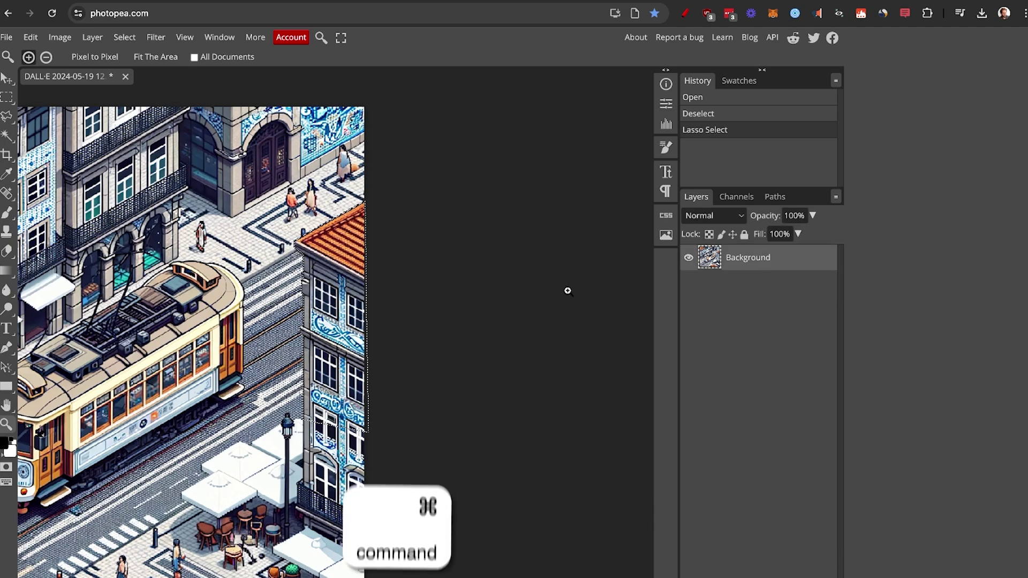
pyautogui.hotkey('ctrl', 'j')
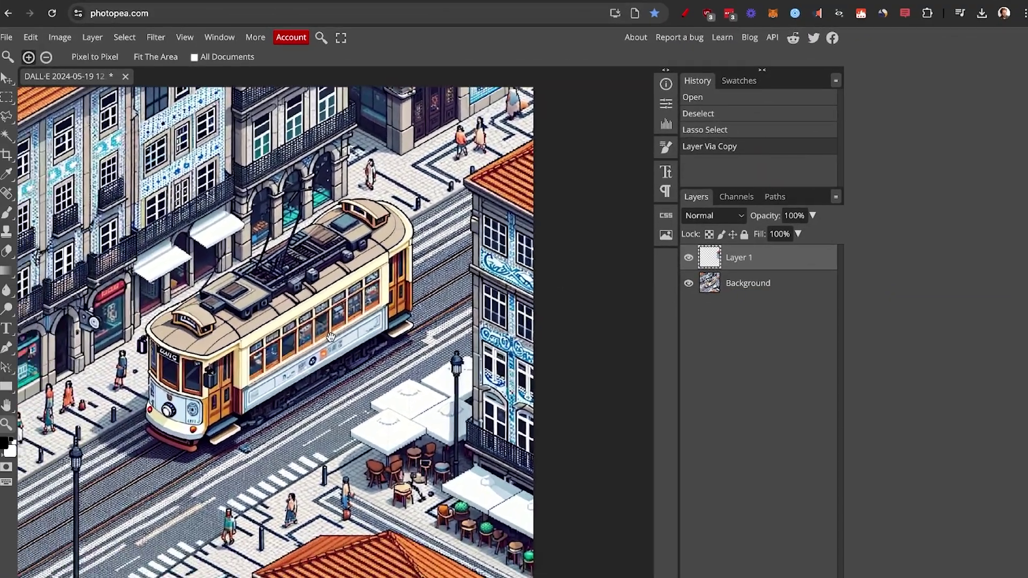
# Trace the tram's far roof edge on the Background layer with the polygonal lasso, from front to rear.
pyautogui.moveTo(330, 336); pyautogui.dragTo(385, 335)
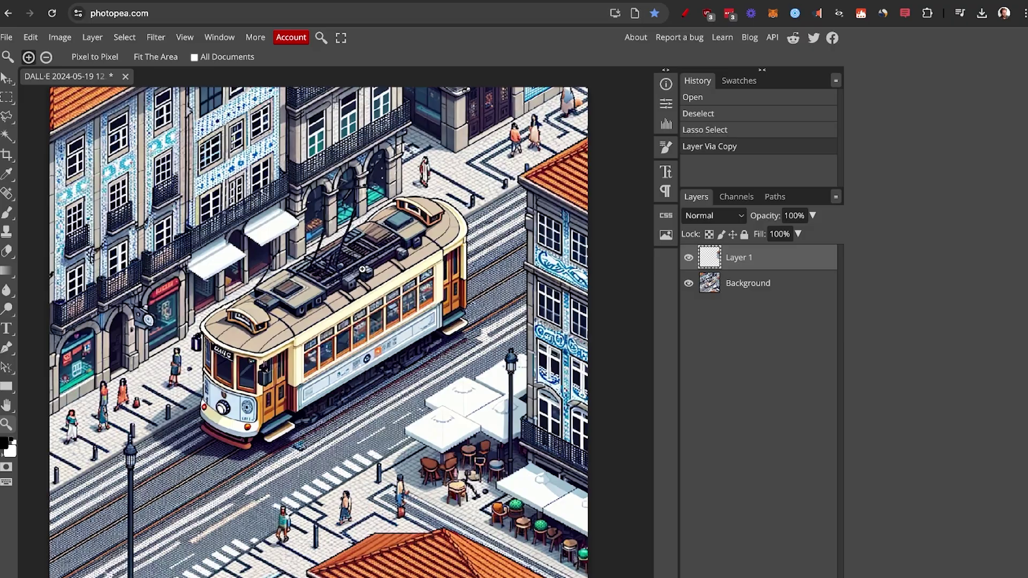
pyautogui.moveTo(123, 495)
pyautogui.mouseDown()
pyautogui.moveTo(251, 409)
pyautogui.moveTo(155, 495)
pyautogui.mouseUp()
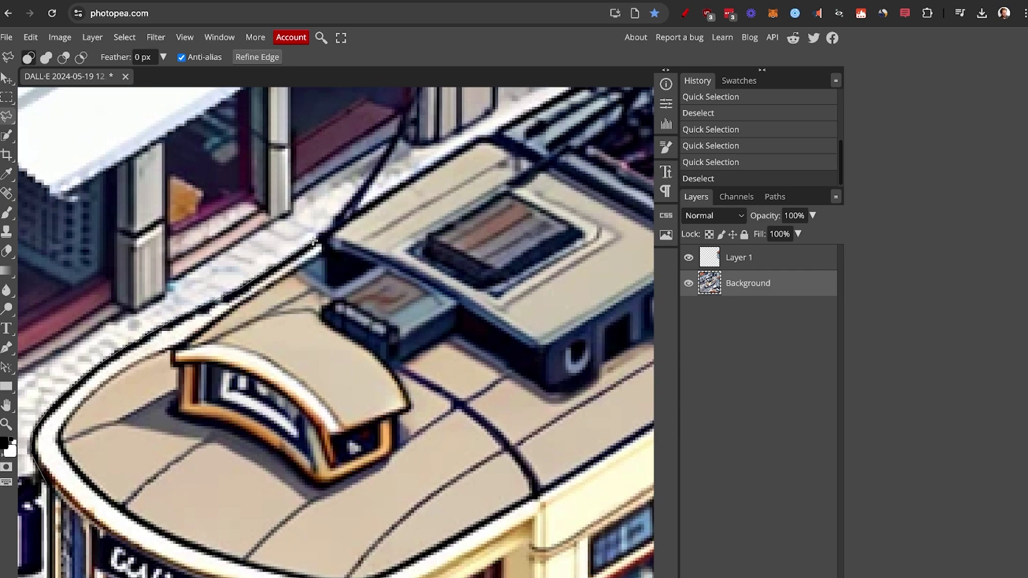
pyautogui.moveTo(527, 119); pyautogui.dragTo(230, 350)
pyautogui.moveTo(530, 174); pyautogui.dragTo(315, 297)
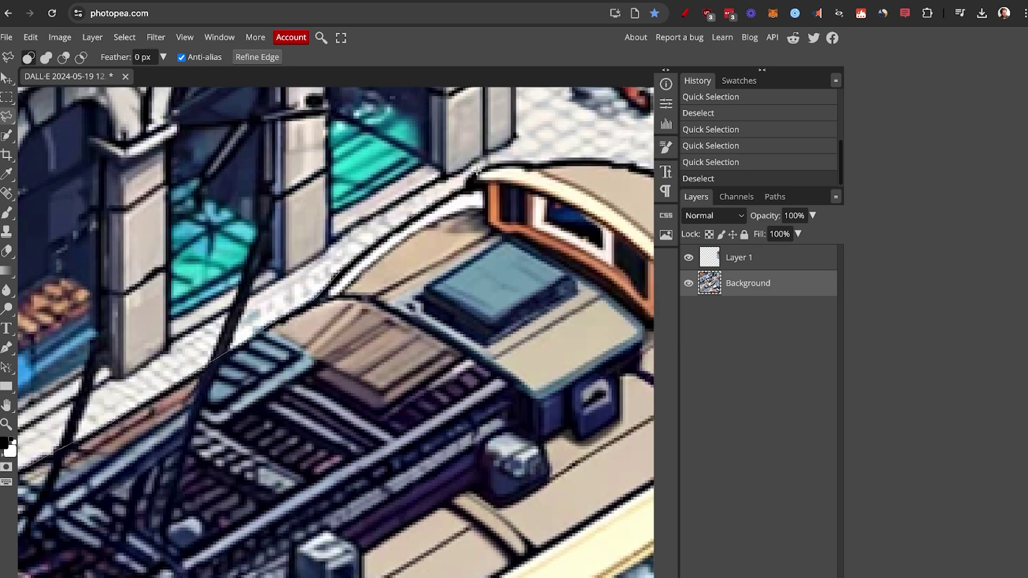
pyautogui.hscroll(5, 593, 160)
pyautogui.scroll(1, 461, 244)
pyautogui.click(563, 405)
pyautogui.moveTo(563, 406); pyautogui.dragTo(485, 149)
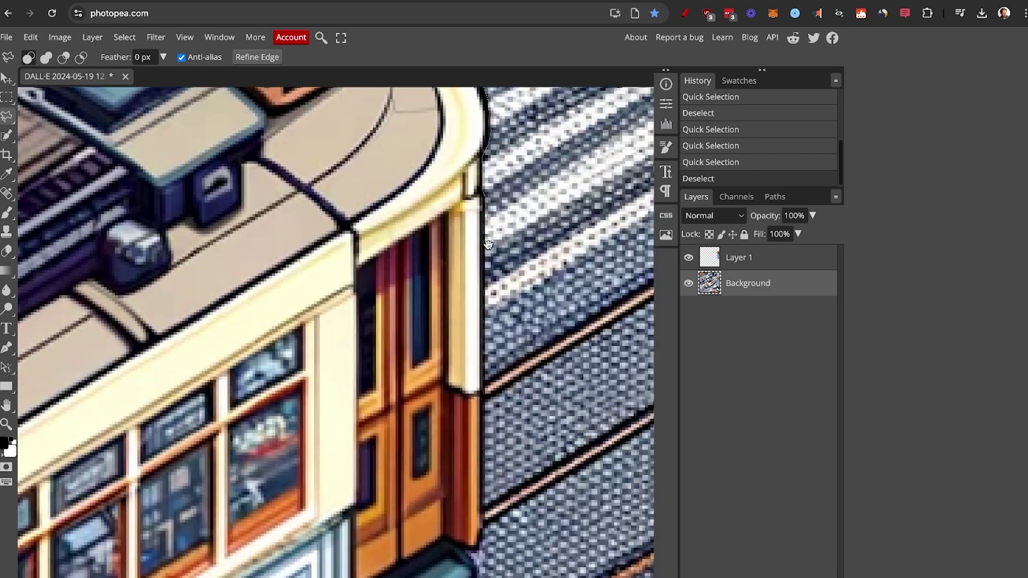
# Continue the tram outline down its rear corner and around the rear door step.
pyautogui.click(482, 535)
pyautogui.click(475, 549)
pyautogui.click(464, 550)
pyautogui.moveTo(473, 568); pyautogui.dragTo(472, 322)
pyautogui.click(471, 330)
pyautogui.click(455, 345)
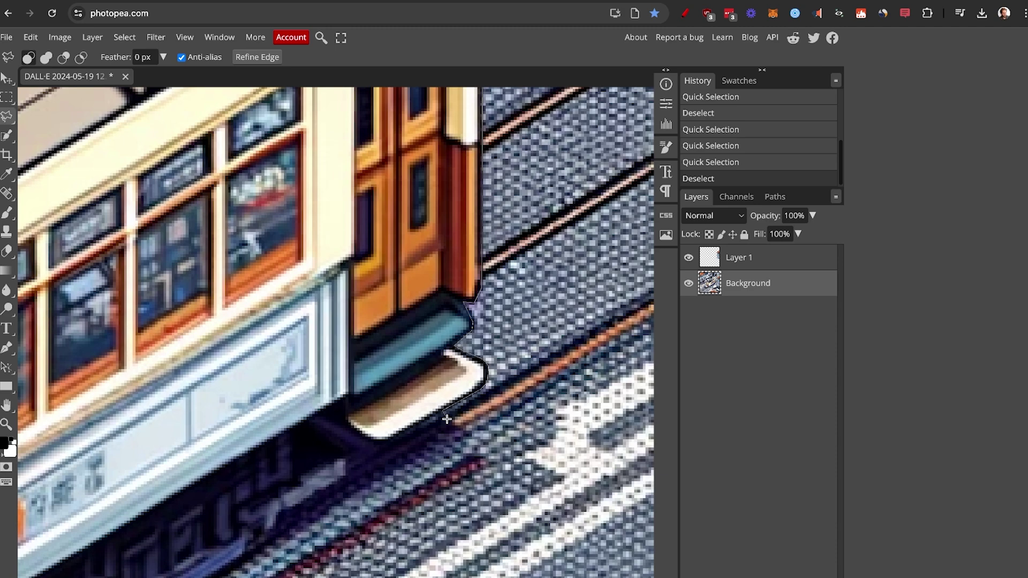
# Trace the lower edge of the tram's undercarriage along the street toward the front door step.
pyautogui.moveTo(453, 428); pyautogui.dragTo(534, 326)
pyautogui.moveTo(326, 461)
pyautogui.mouseDown()
pyautogui.moveTo(557, 314)
pyautogui.moveTo(556, 275)
pyautogui.mouseUp()
pyautogui.click(231, 477)
pyautogui.click(177, 502)
pyautogui.moveTo(101, 553); pyautogui.dragTo(378, 423)
pyautogui.click(374, 421)
pyautogui.click(390, 432)
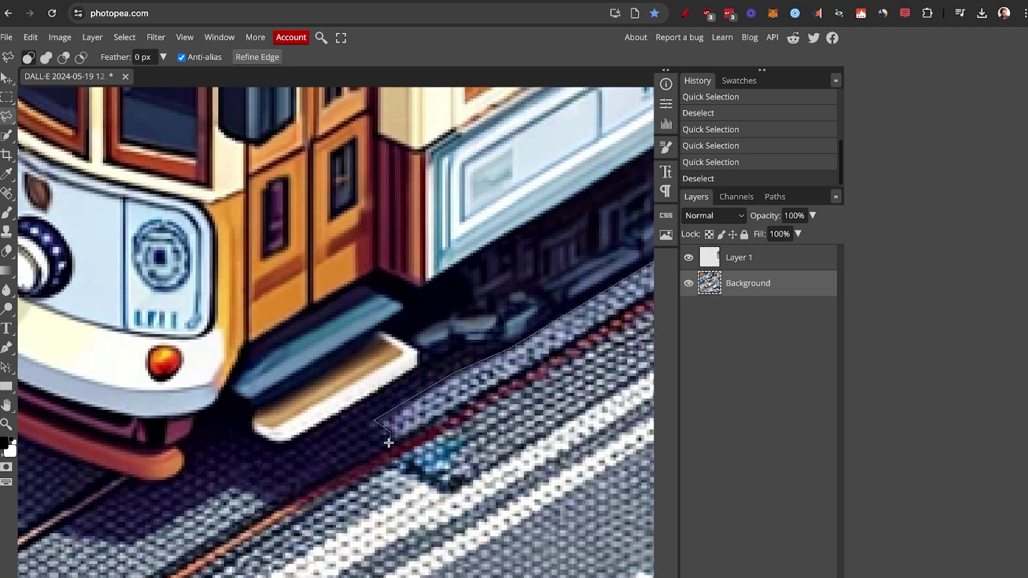
# Trace around the tram's front bumper and up its front edge to close the selection.
pyautogui.click(229, 487)
pyautogui.click(148, 481)
pyautogui.moveTo(54, 451); pyautogui.dragTo(329, 467)
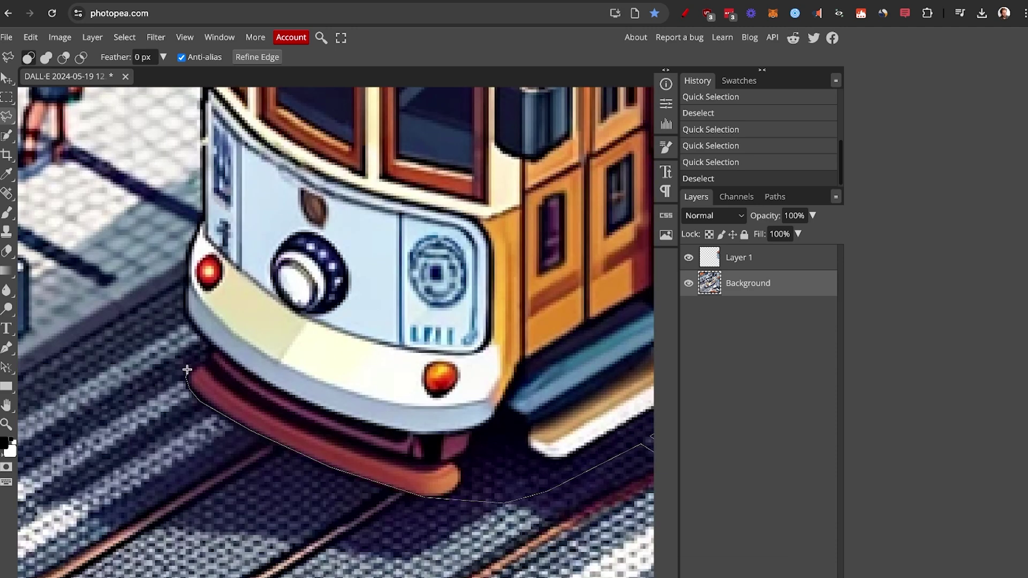
pyautogui.scroll(4, 199, 220)
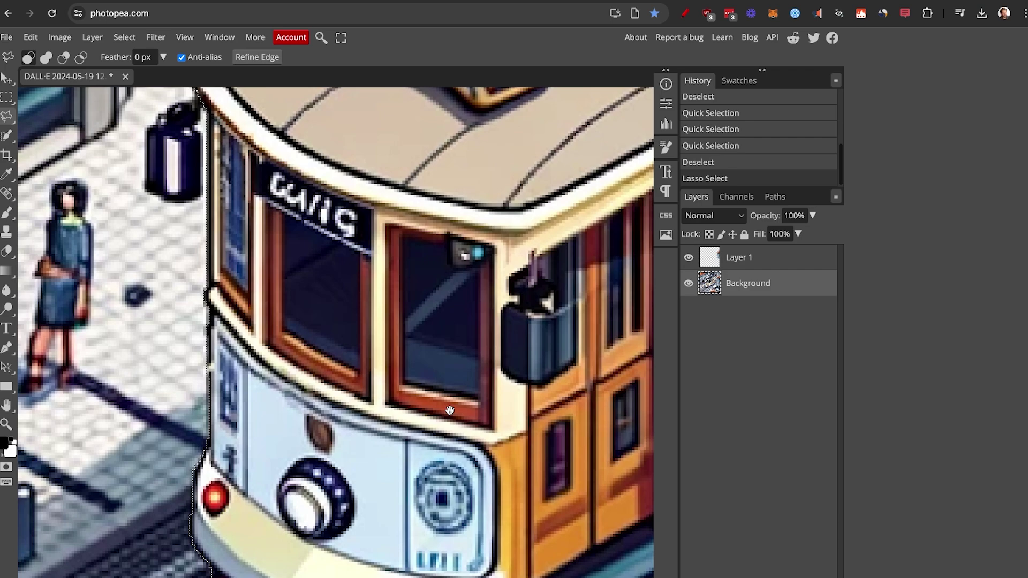
# Refine the tram selection along its lower edge and copy the tram to a new layer.
pyautogui.moveTo(449, 410); pyautogui.dragTo(184, 283)
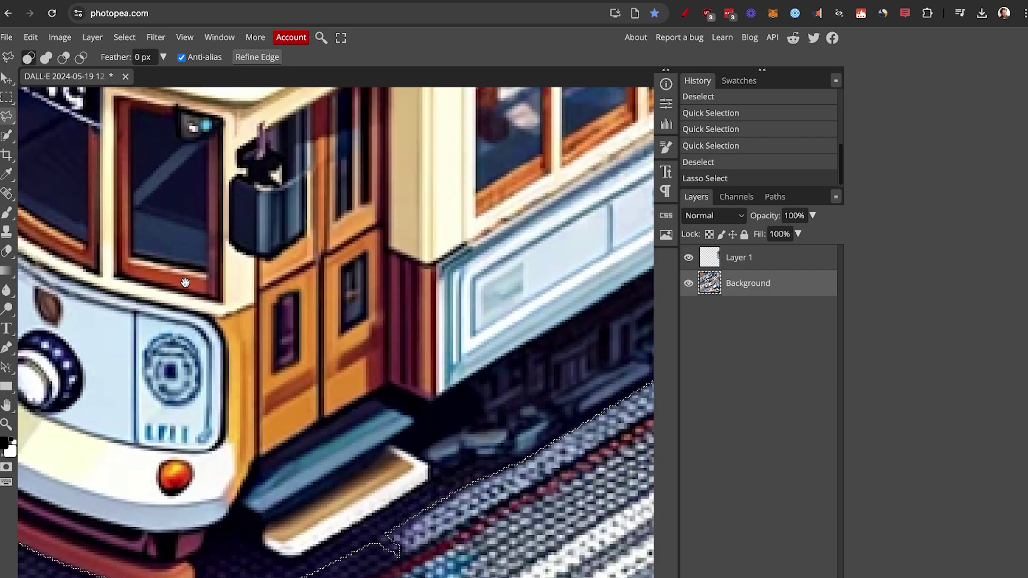
pyautogui.moveTo(477, 553)
pyautogui.mouseDown()
pyautogui.moveTo(224, 535)
pyautogui.moveTo(384, 508)
pyautogui.moveTo(441, 460)
pyautogui.mouseUp()
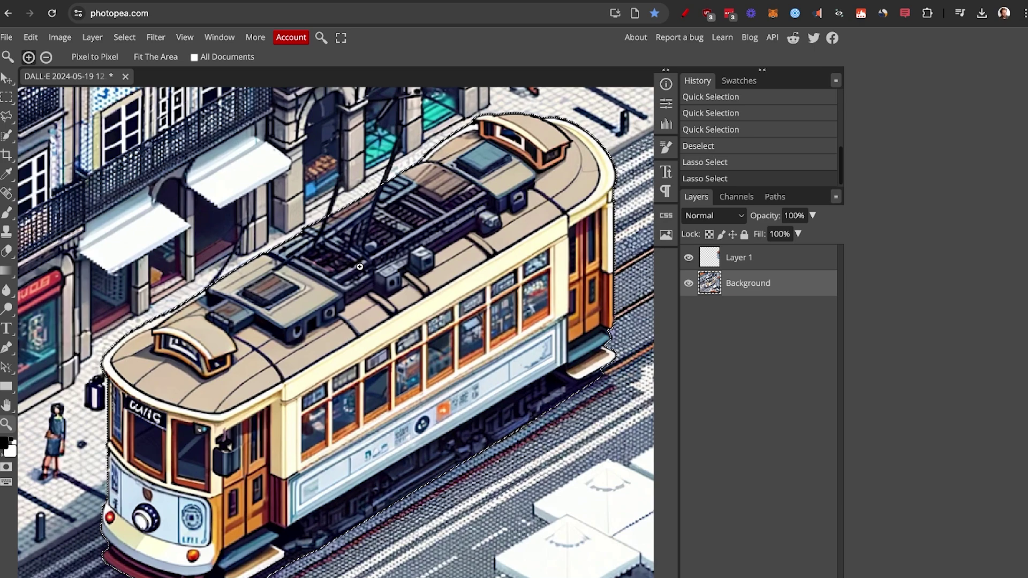
pyautogui.press('super+j')
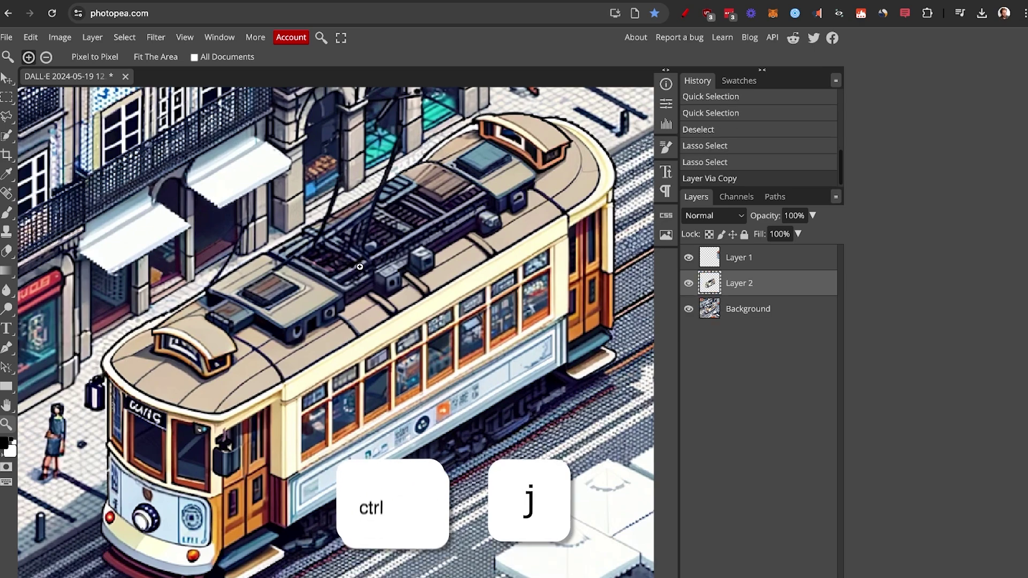
# Hide the Background layer to inspect the tram cutout on transparency.
pyautogui.click(689, 309)
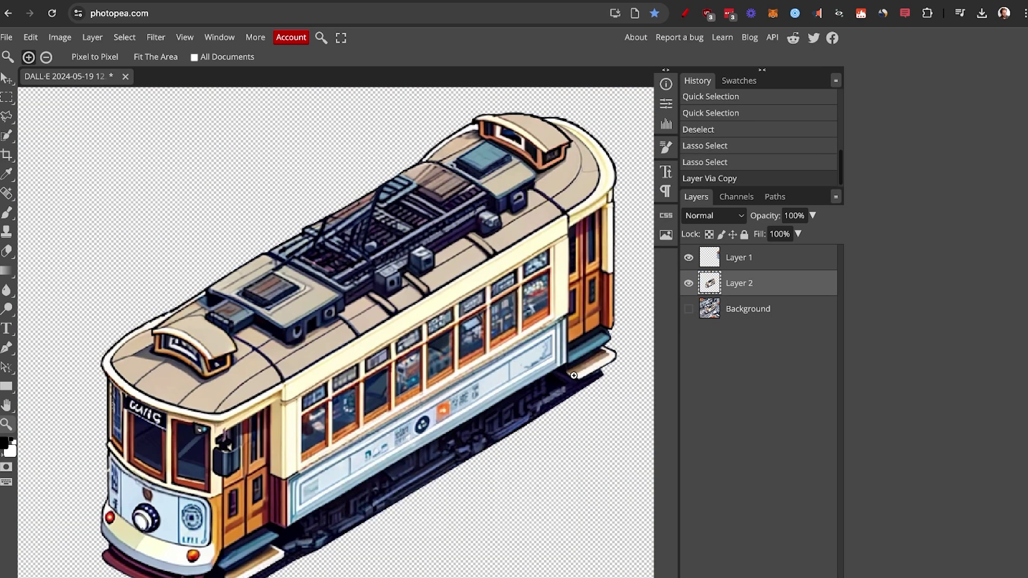
pyautogui.scroll(-3, 573, 376)
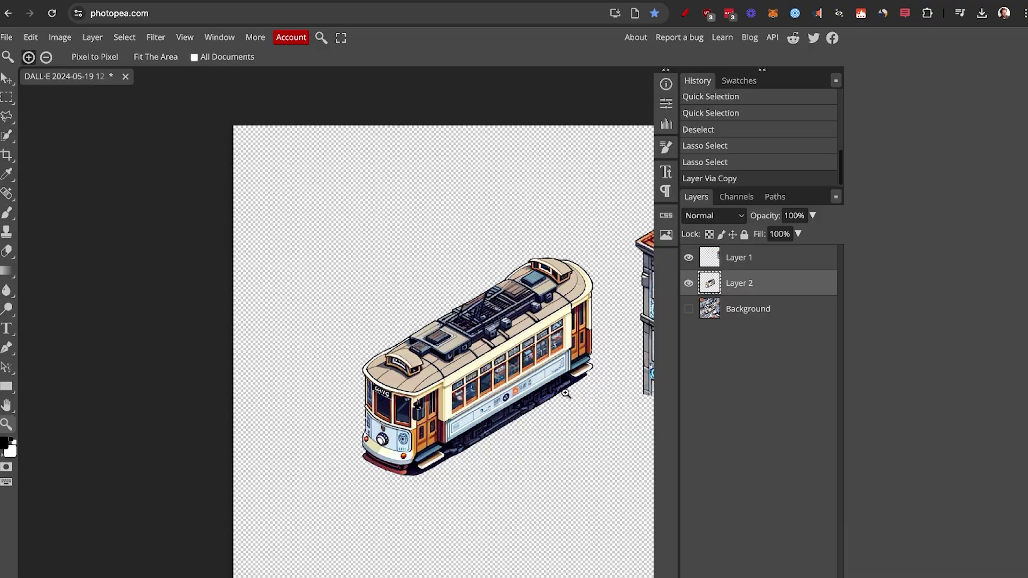
pyautogui.moveTo(566, 394); pyautogui.dragTo(447, 426)
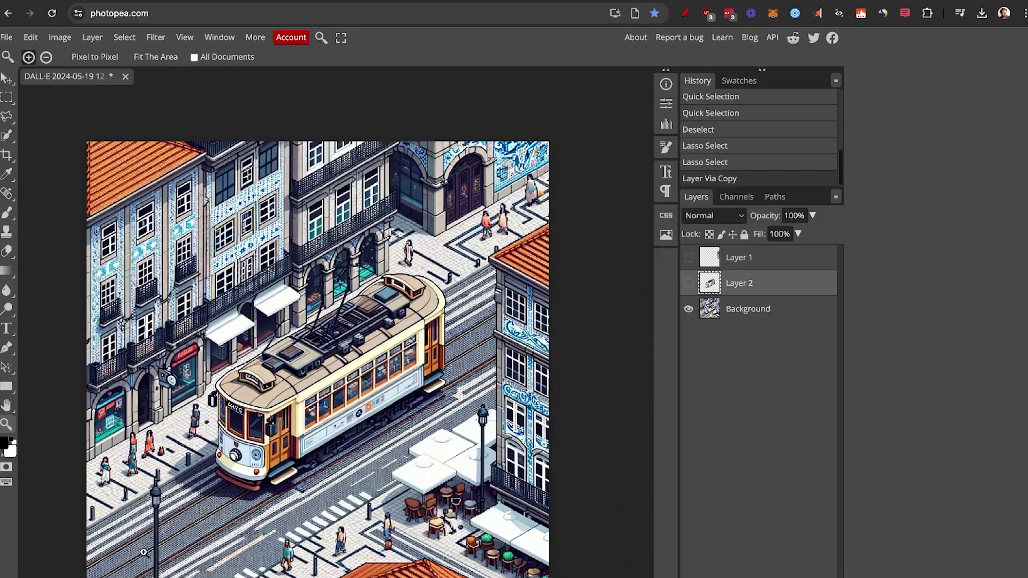
# Outline the foreground street lamp on the Background layer with the polygonal lasso, from its finial to the image's lower edge.
pyautogui.scroll(5, 146, 552)
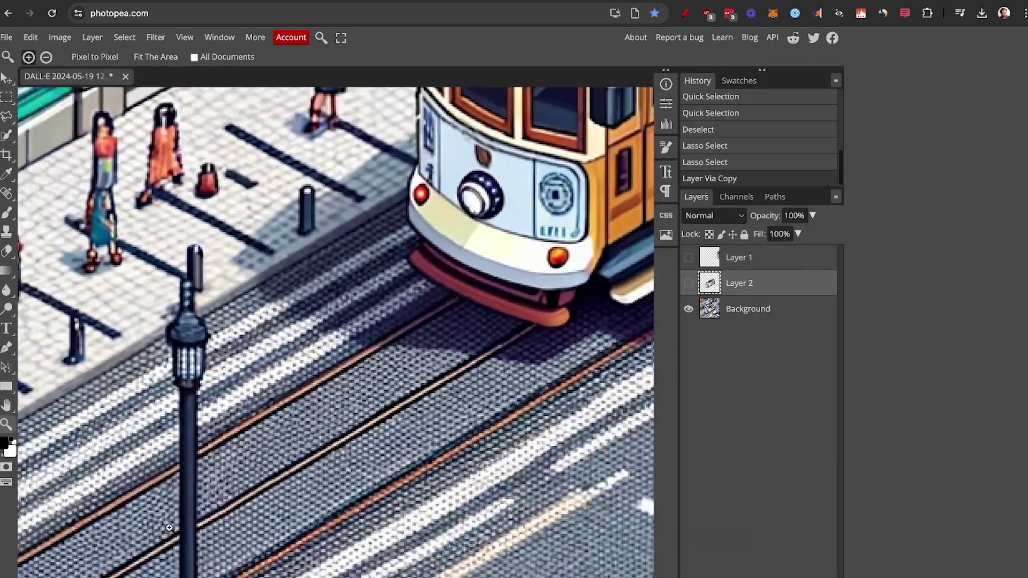
pyautogui.scroll(-5, 170, 528)
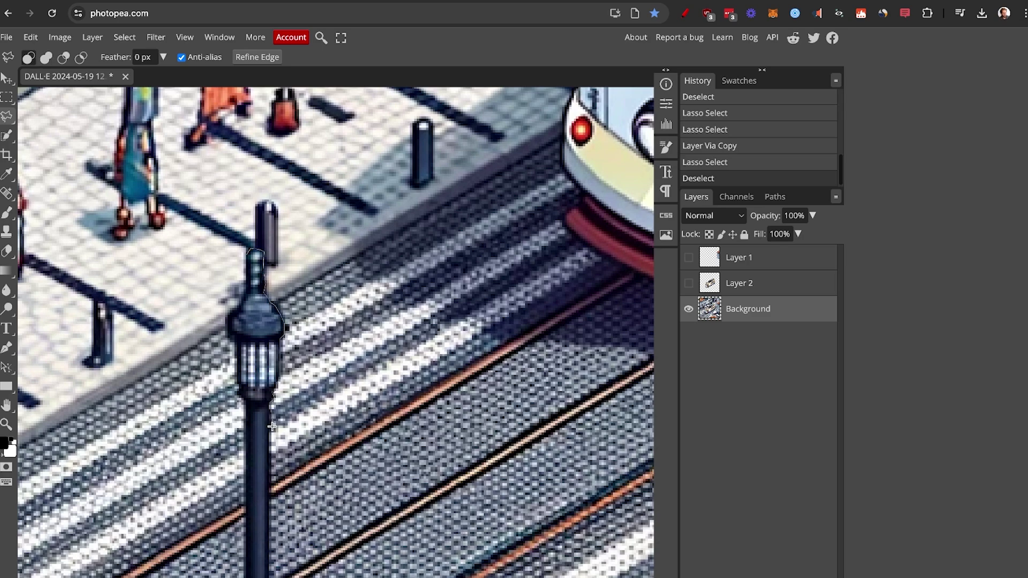
pyautogui.scroll(-7, 272, 426)
pyautogui.click(268, 509)
pyautogui.click(247, 509)
pyautogui.scroll(4, 247, 509)
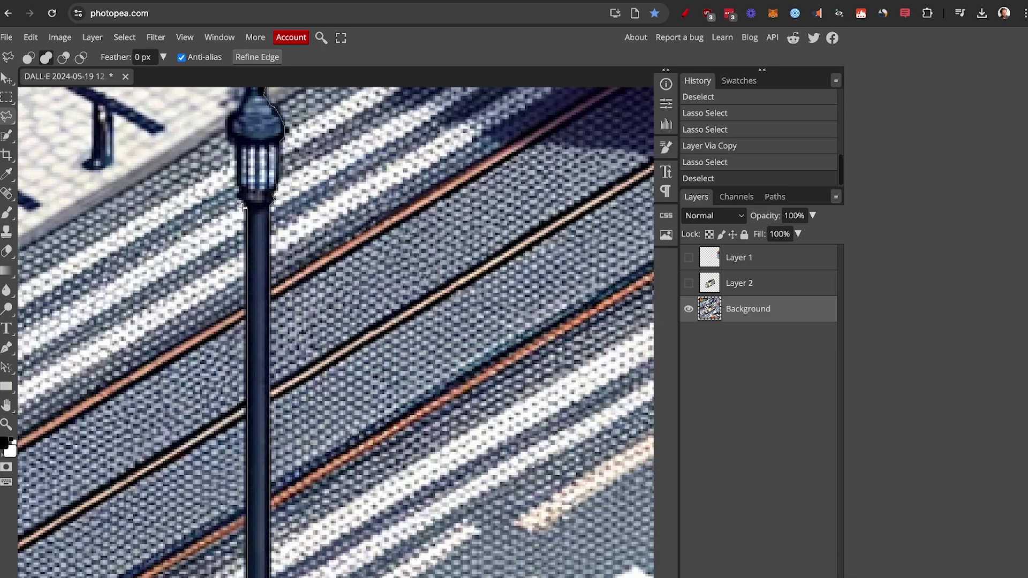
pyautogui.scroll(2, 242, 165)
pyautogui.click(246, 137)
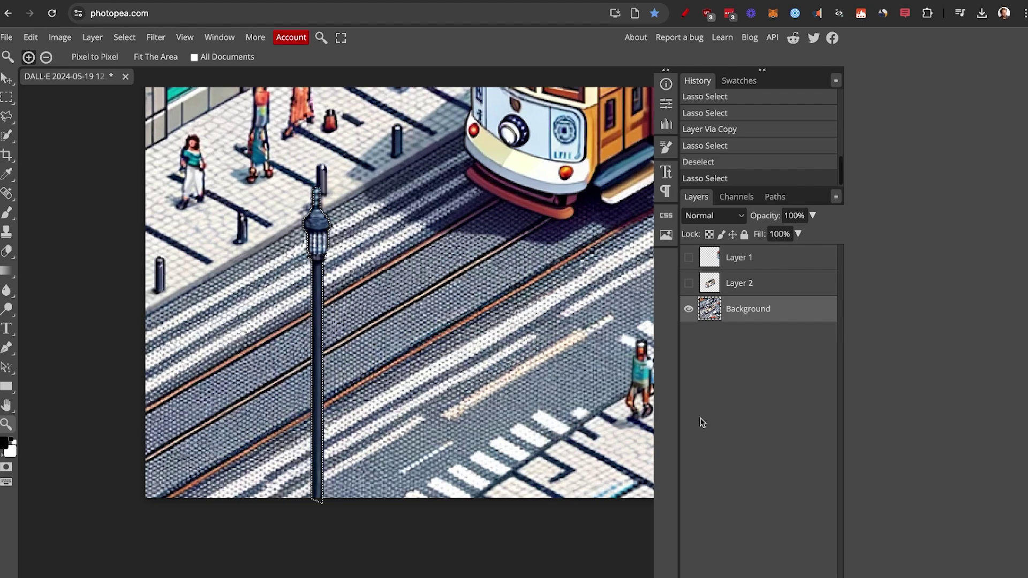
# Copy the selected street lamp to a new layer and show the lamp, tram and building cutouts with the Background hidden.
pyautogui.hotkey('ctrl', 'j')
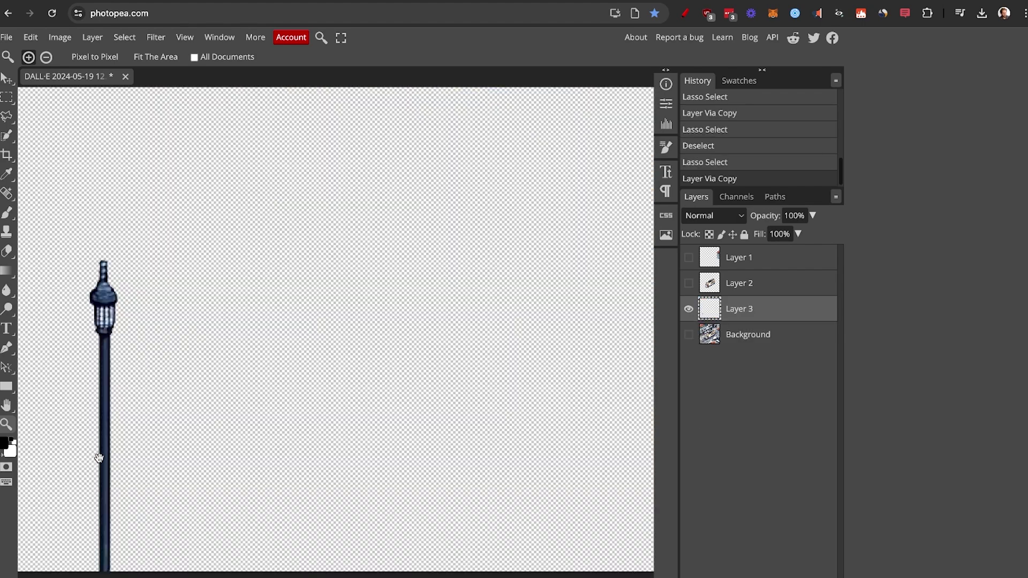
pyautogui.moveTo(98, 457); pyautogui.dragTo(230, 421)
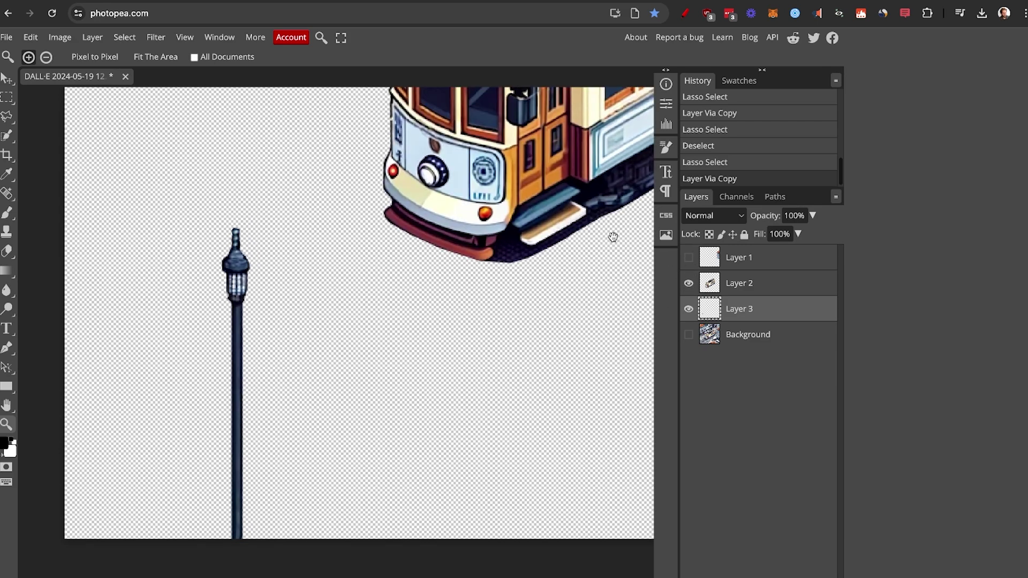
pyautogui.moveTo(612, 236); pyautogui.dragTo(372, 459)
pyautogui.scroll(-3, 542, 336)
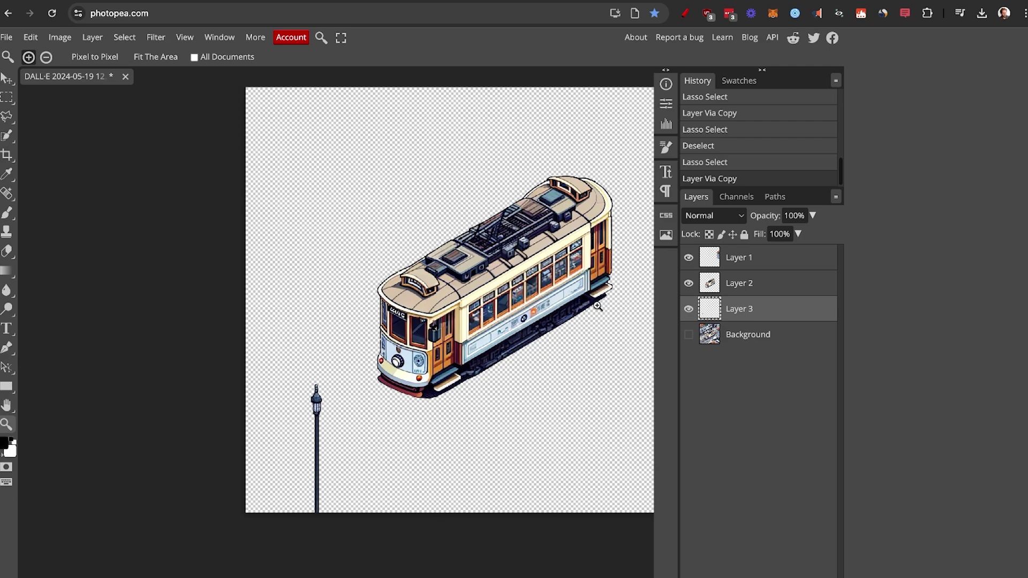
pyautogui.moveTo(607, 298); pyautogui.dragTo(461, 330)
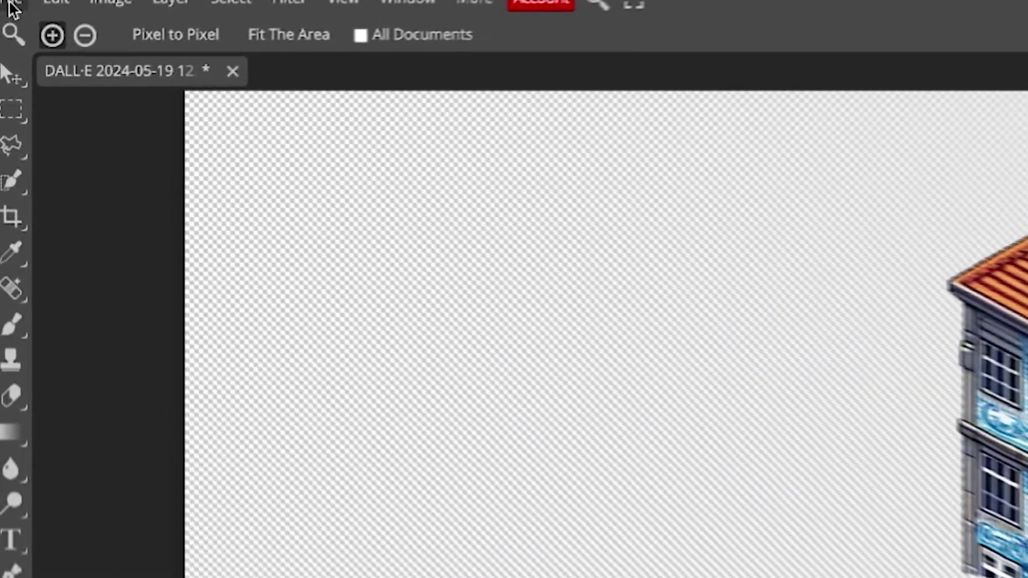
# Export the building cutout and the tram cutout as separate transparent PNG images.
pyautogui.click(6, 37)
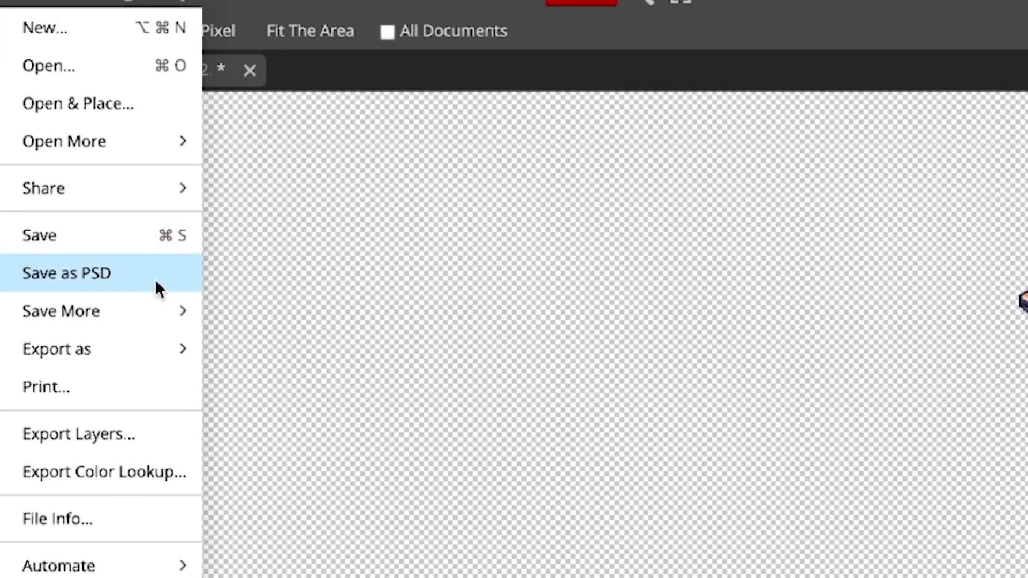
pyautogui.moveTo(159, 350)
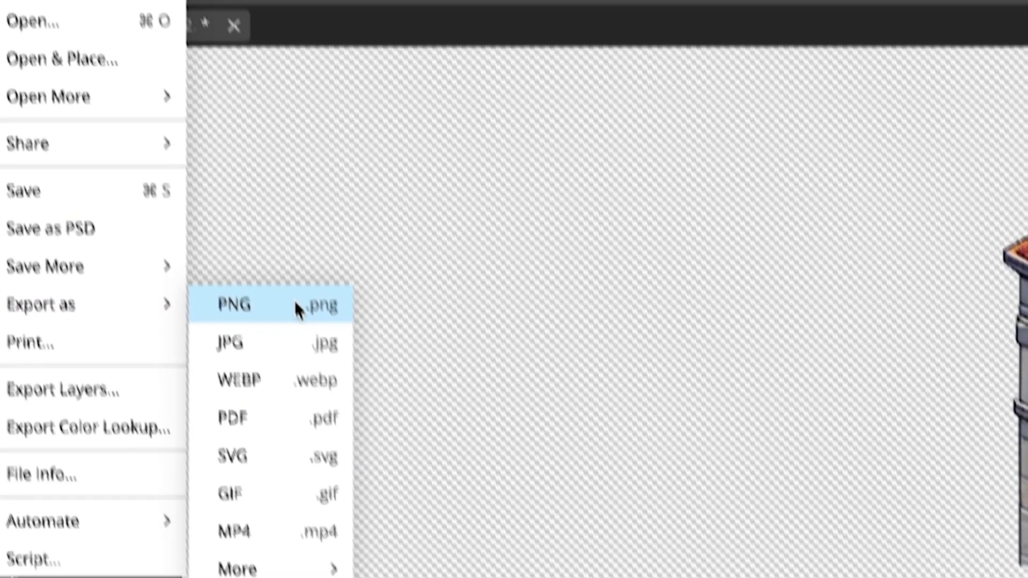
pyautogui.click(289, 349)
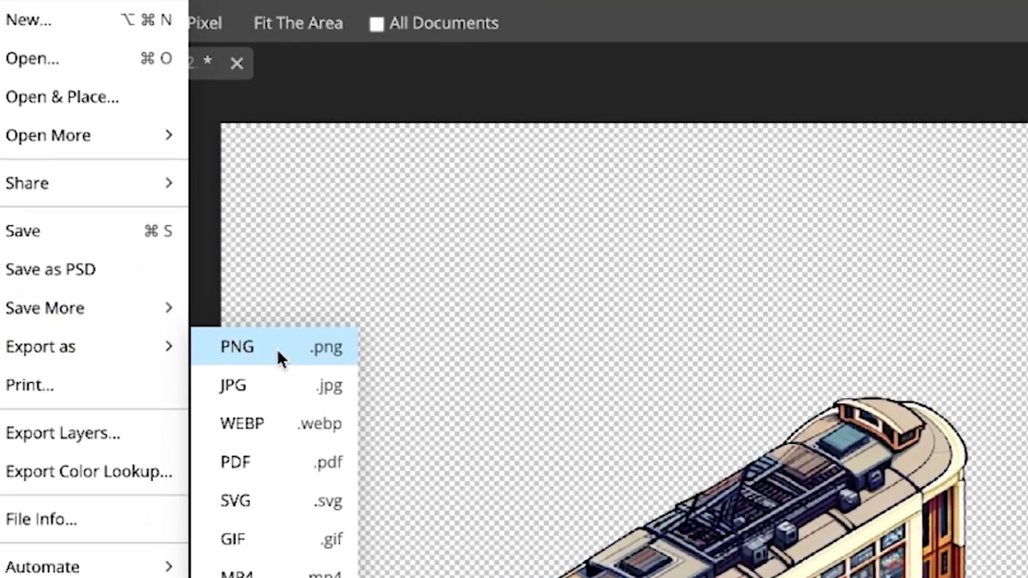
pyautogui.click(289, 347)
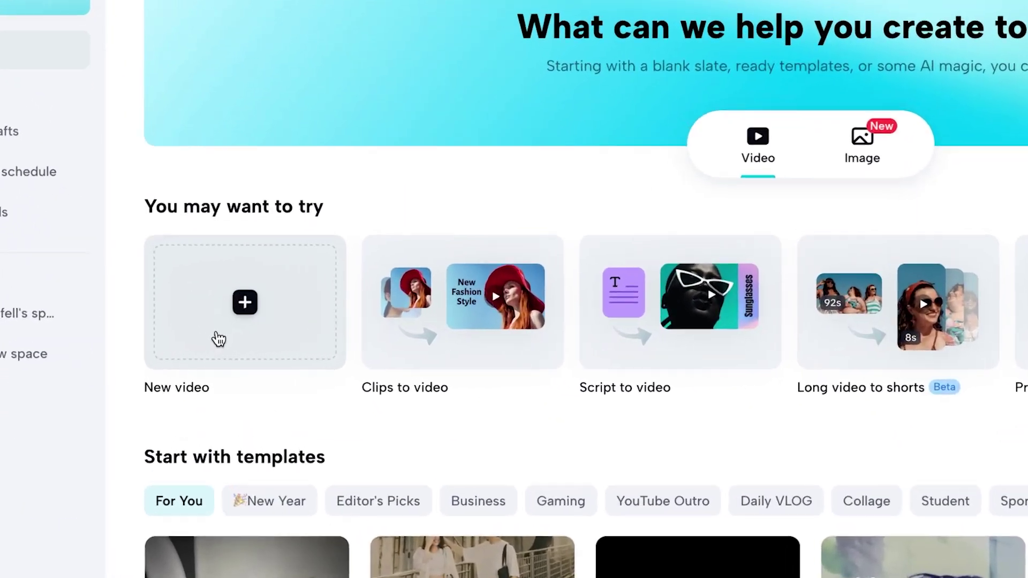
# In CapCut, create a new video and upload the street scene, building, tram and street lamp PNG images from Downloads.
pyautogui.click(218, 337)
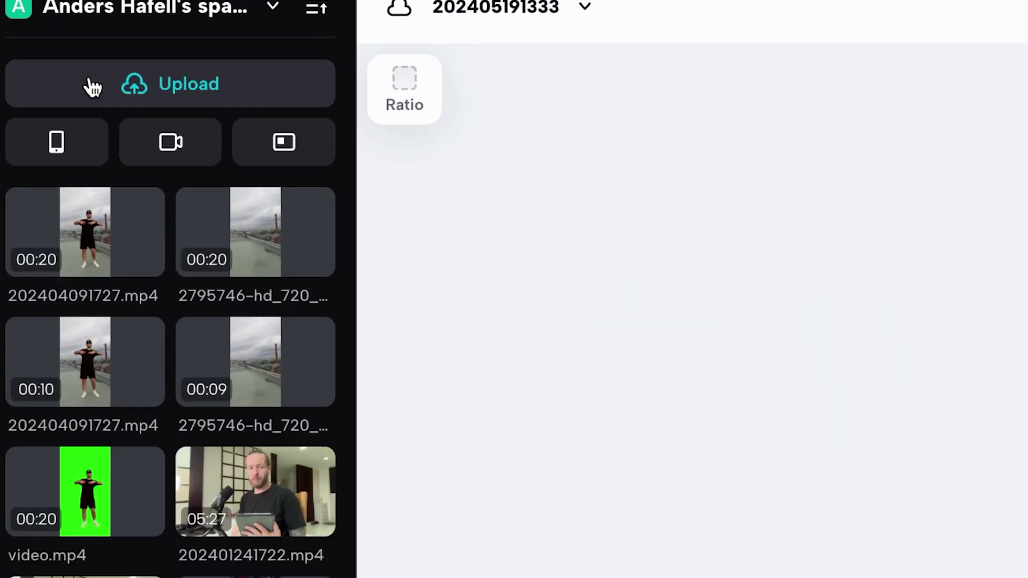
pyautogui.click(92, 85)
pyautogui.click(122, 161)
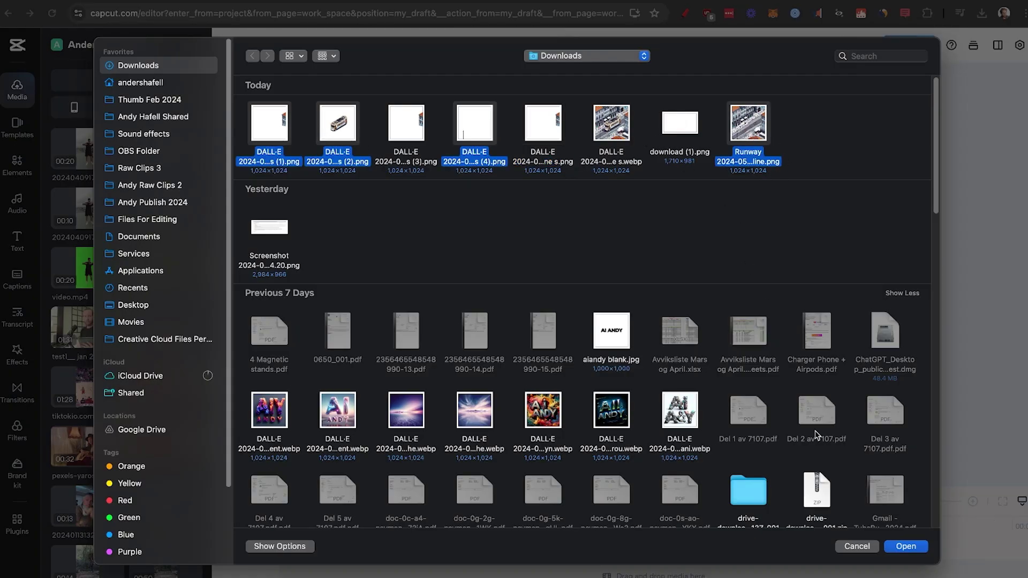
pyautogui.click(906, 546)
# Place the street scene on the timeline and stack the tram, building and street lamp cutouts on separate tracks above it.
pyautogui.moveTo(87, 98); pyautogui.dragTo(493, 327)
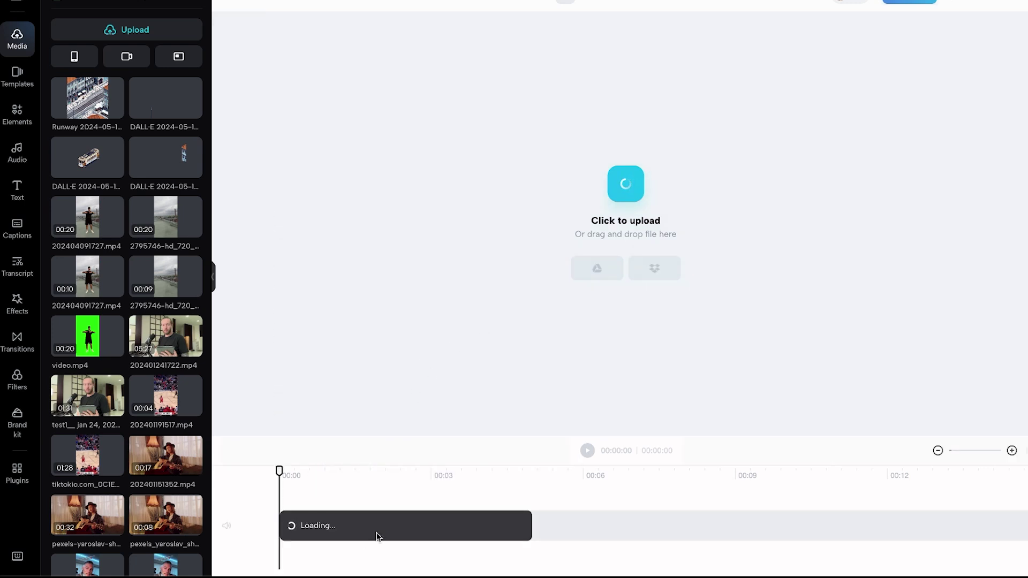
pyautogui.moveTo(91, 161); pyautogui.dragTo(314, 499)
pyautogui.moveTo(357, 527); pyautogui.dragTo(324, 525)
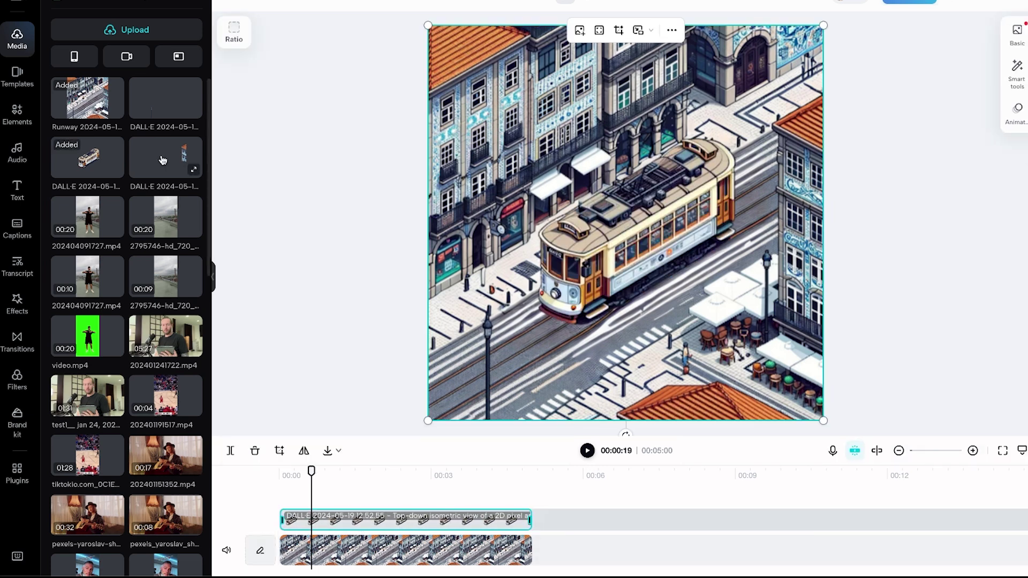
pyautogui.moveTo(165, 159); pyautogui.dragTo(293, 503)
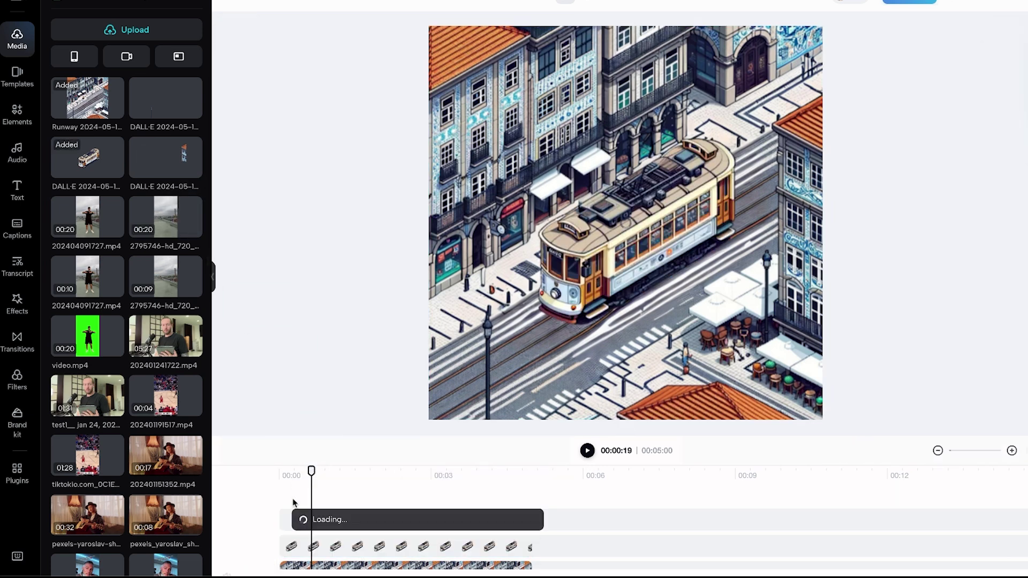
pyautogui.moveTo(154, 99); pyautogui.dragTo(293, 501)
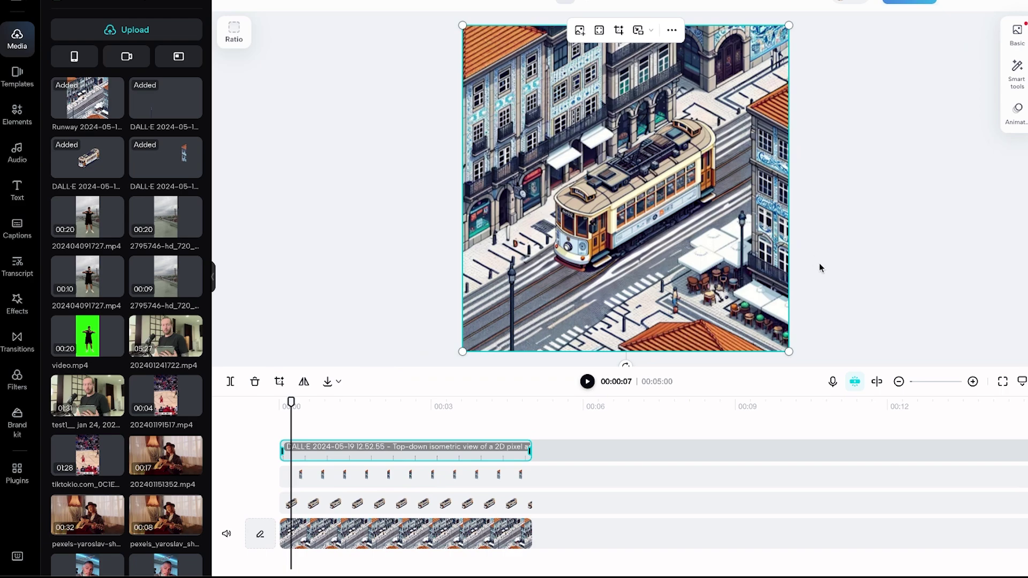
pyautogui.moveTo(300, 451); pyautogui.dragTo(297, 512)
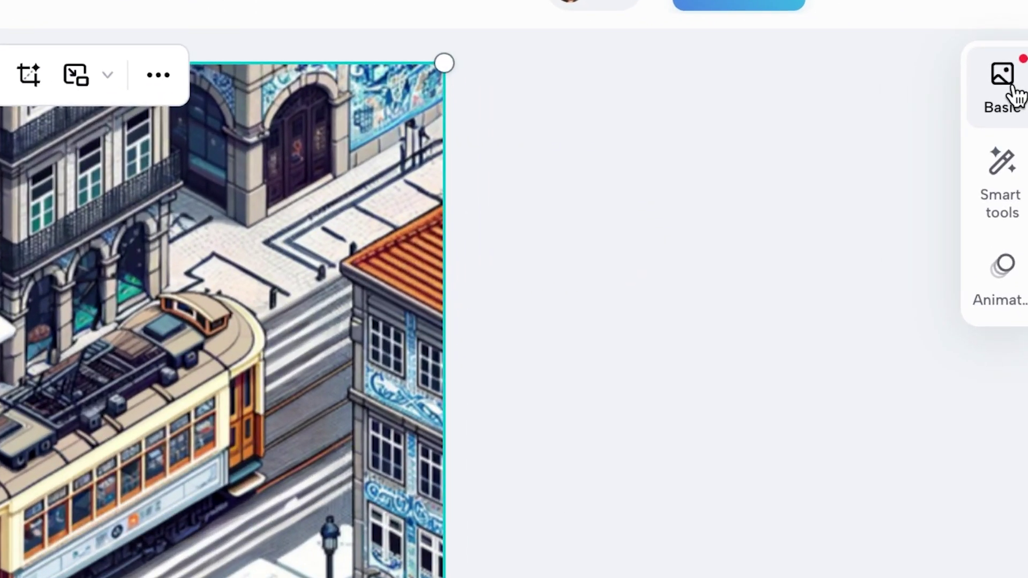
# At the clip's start, move the tram along its tracks beyond the scene's upper-right corner, to about X 780, Y 487.
pyautogui.click(1012, 88)
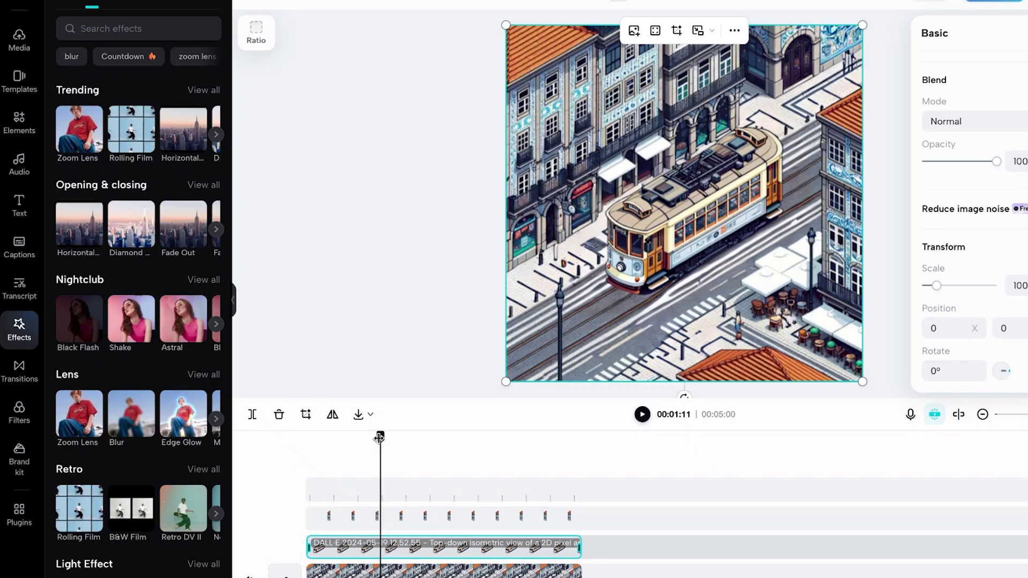
pyautogui.moveTo(379, 436); pyautogui.dragTo(305, 436)
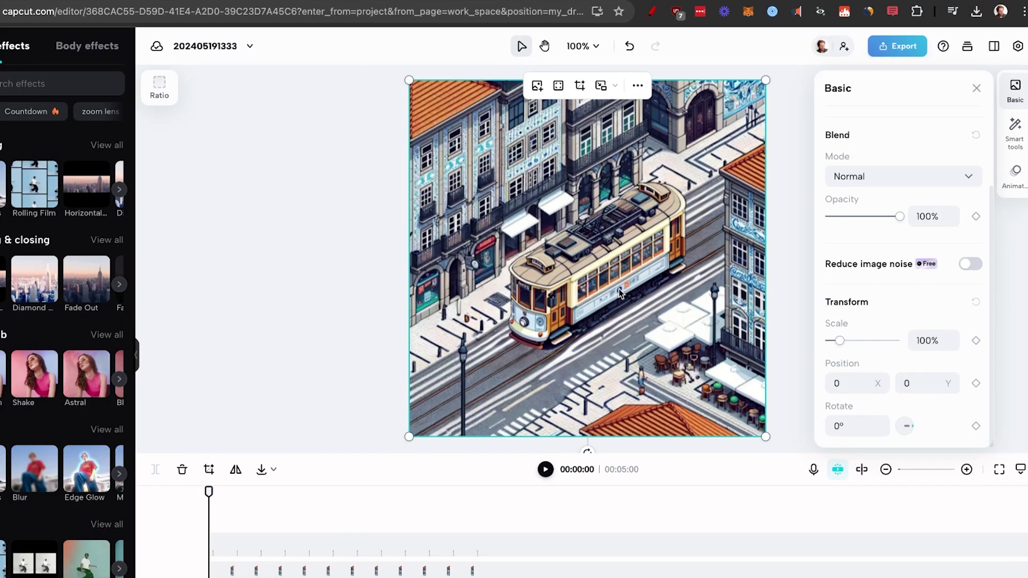
pyautogui.scroll(-1, 611, 288)
pyautogui.hscroll(3, 611, 288)
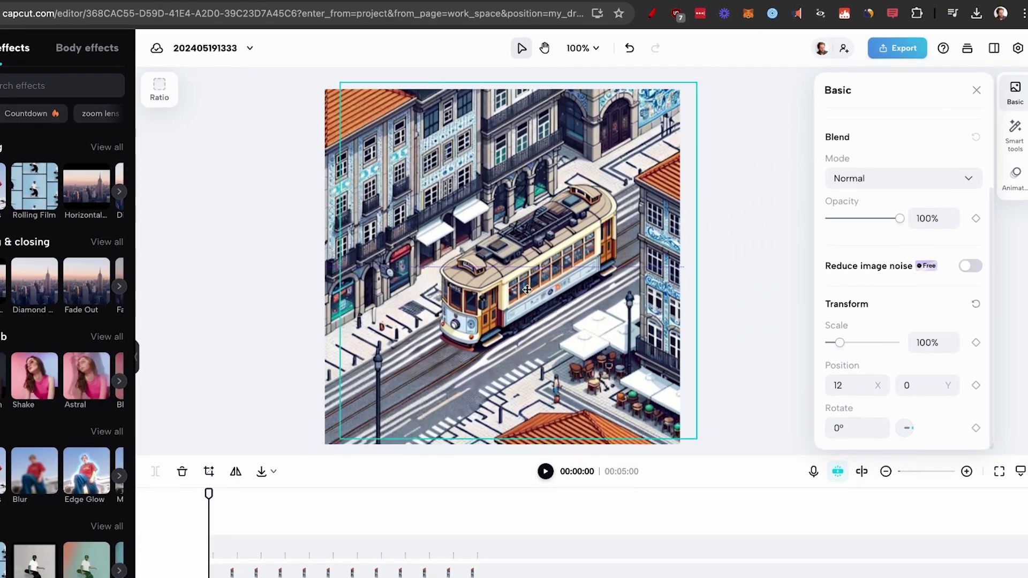
pyautogui.moveTo(516, 288); pyautogui.dragTo(700, 126)
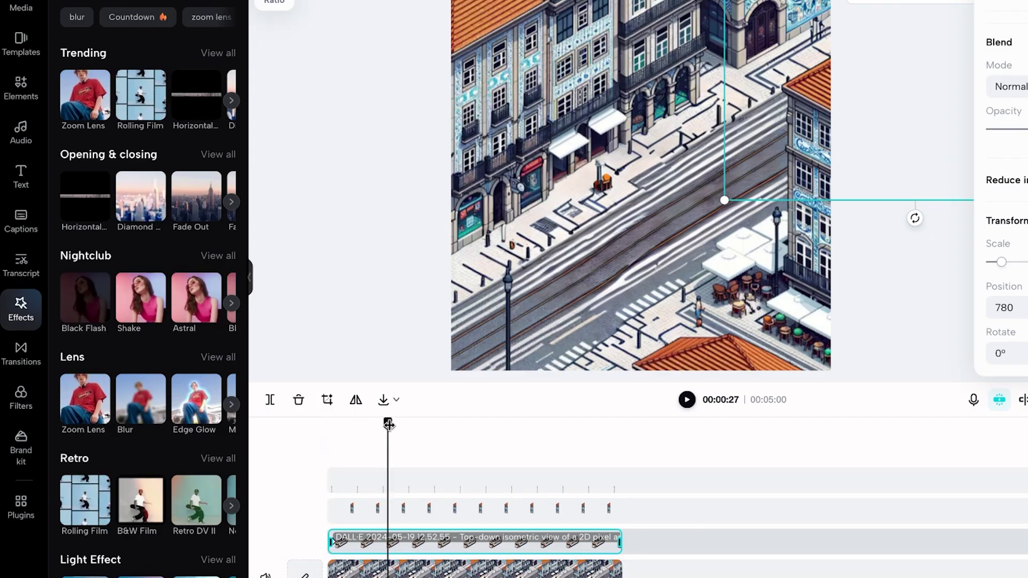
# At the clip's end, 00:05:00, move the tram down its tracks past the scene's lower-left edge, to about X -808.
pyautogui.moveTo(389, 424); pyautogui.dragTo(620, 428)
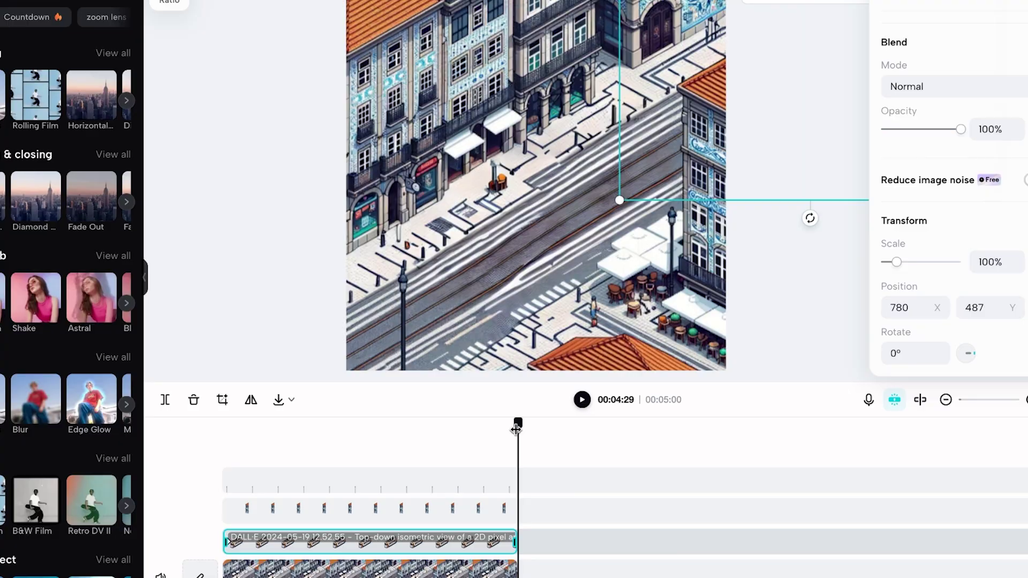
pyautogui.moveTo(516, 429); pyautogui.dragTo(517, 429)
pyautogui.moveTo(685, 69); pyautogui.dragTo(397, 275)
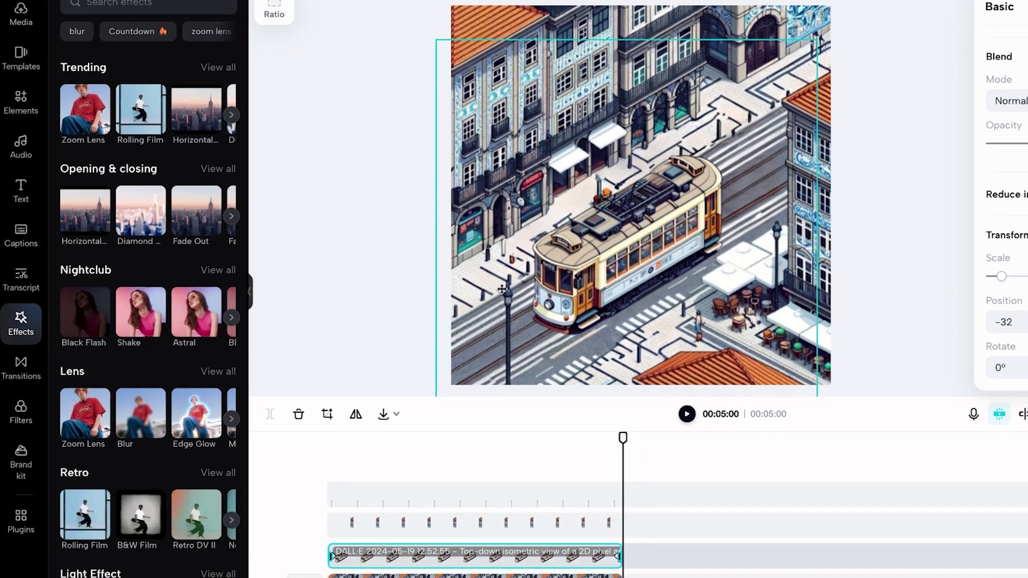
pyautogui.moveTo(502, 289); pyautogui.dragTo(386, 368)
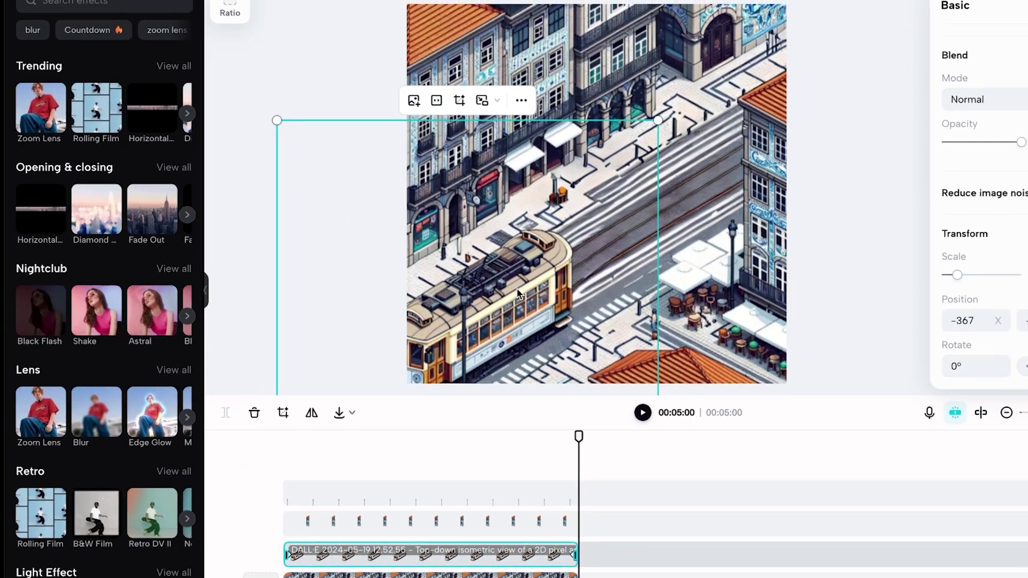
pyautogui.moveTo(557, 294); pyautogui.dragTo(414, 336)
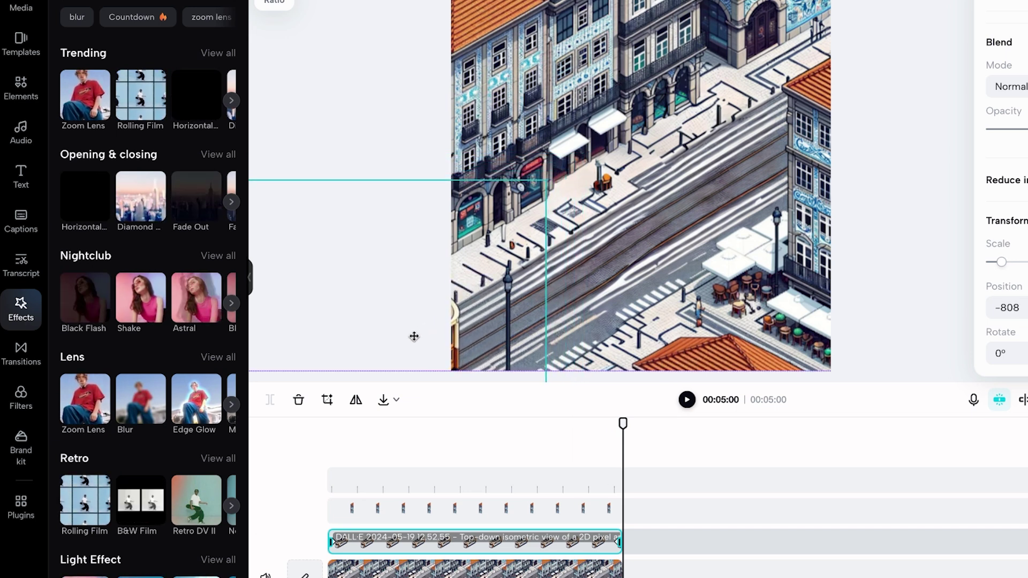